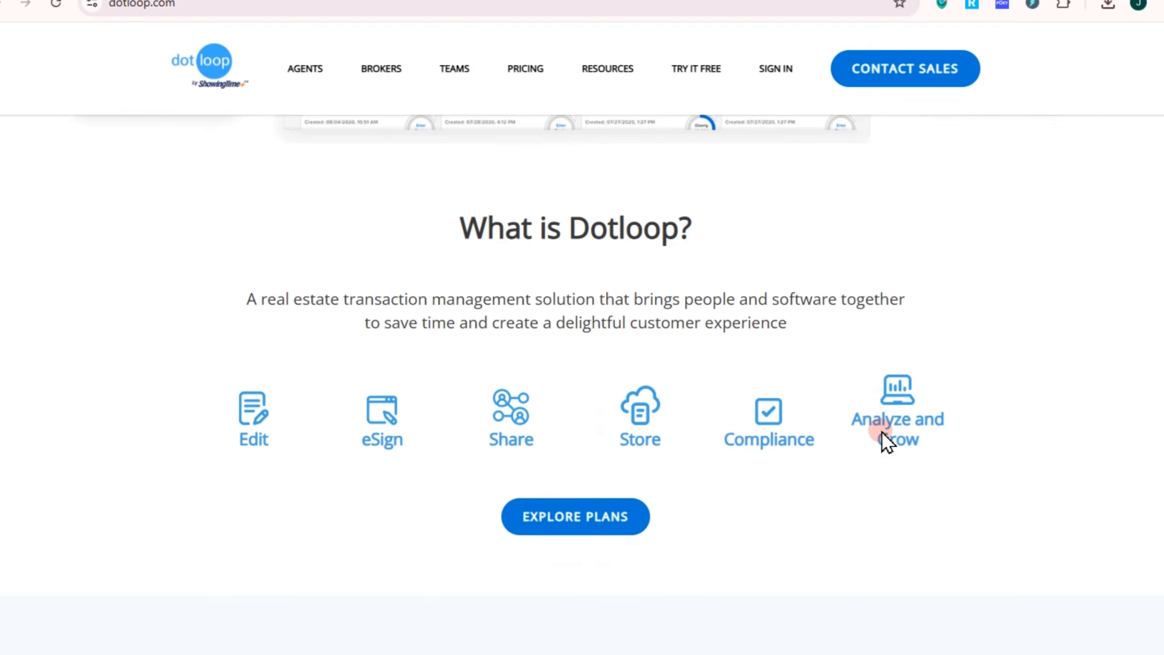
Start a free Dotloop sign-up from the homepage and submit the account's e-mail address.
{"action": "scroll", "coordinate": [882, 432], "scroll_direction": "down", "scroll_amount": 5}
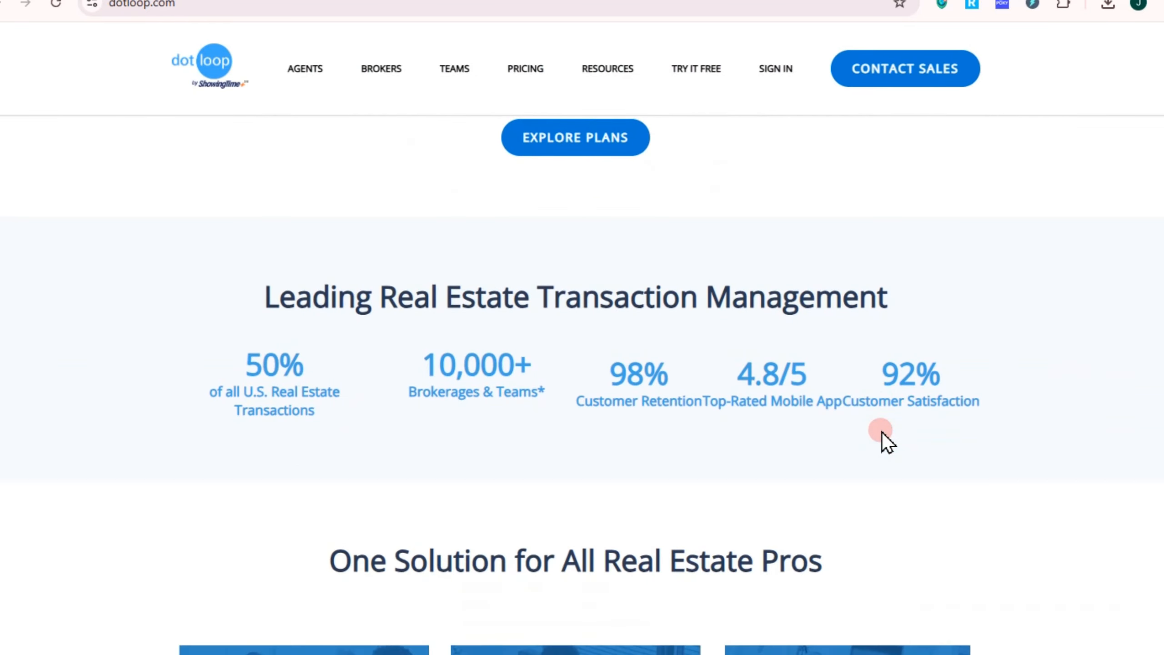
{"action": "scroll", "coordinate": [882, 432], "scroll_direction": "down", "scroll_amount": 5}
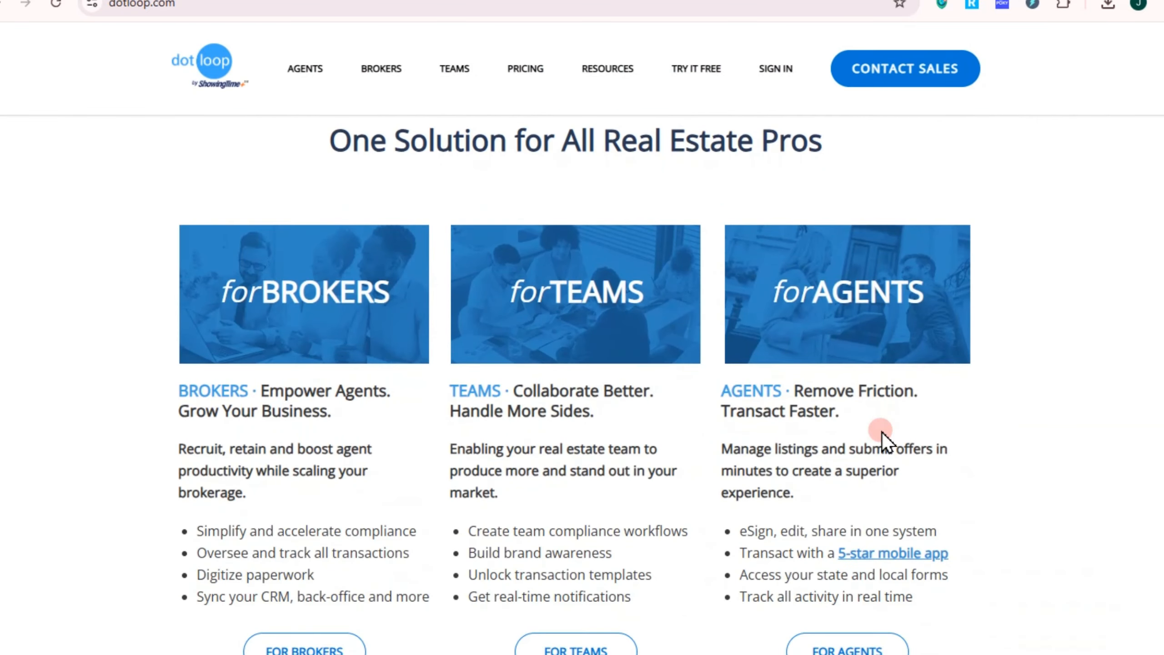
{"action": "scroll", "coordinate": [882, 432], "scroll_direction": "up", "scroll_amount": 10}
{"action": "scroll", "coordinate": [883, 432], "scroll_direction": "up", "scroll_amount": 10}
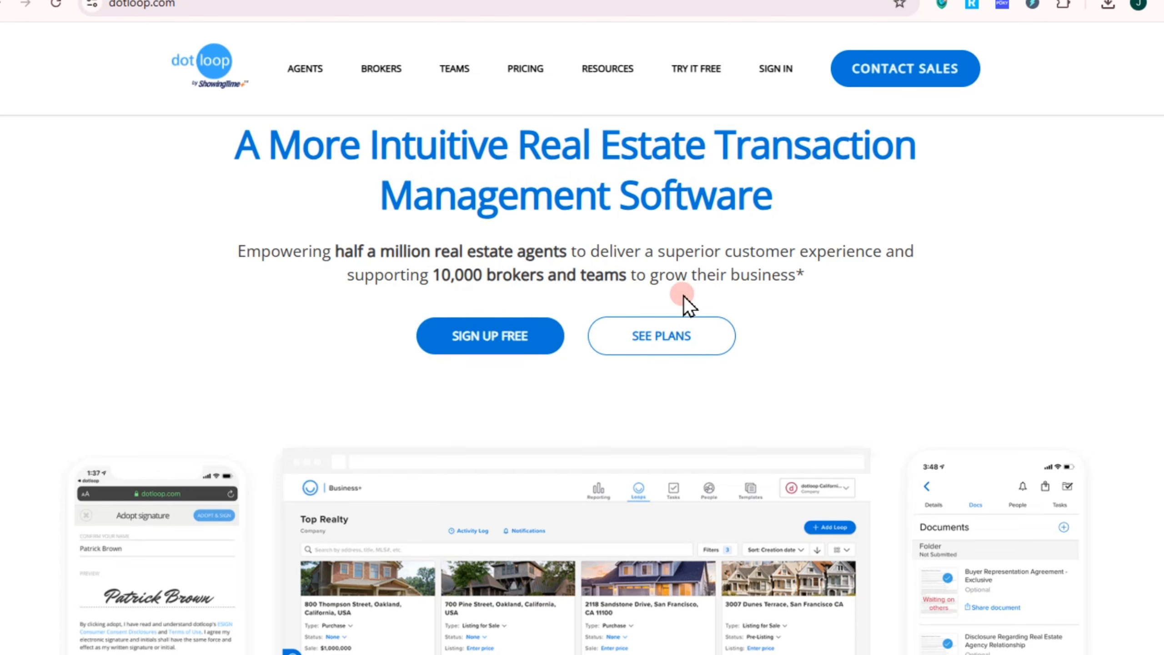
{"action": "left_click", "coordinate": [496, 342]}
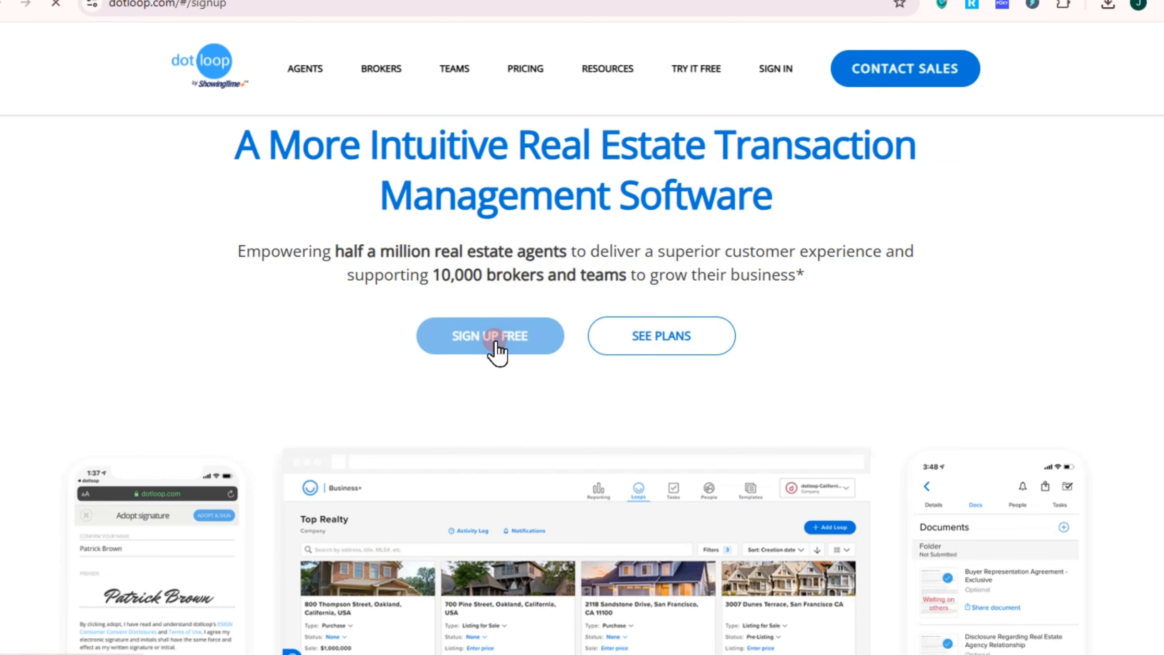
{"action": "left_click", "coordinate": [737, 318]}
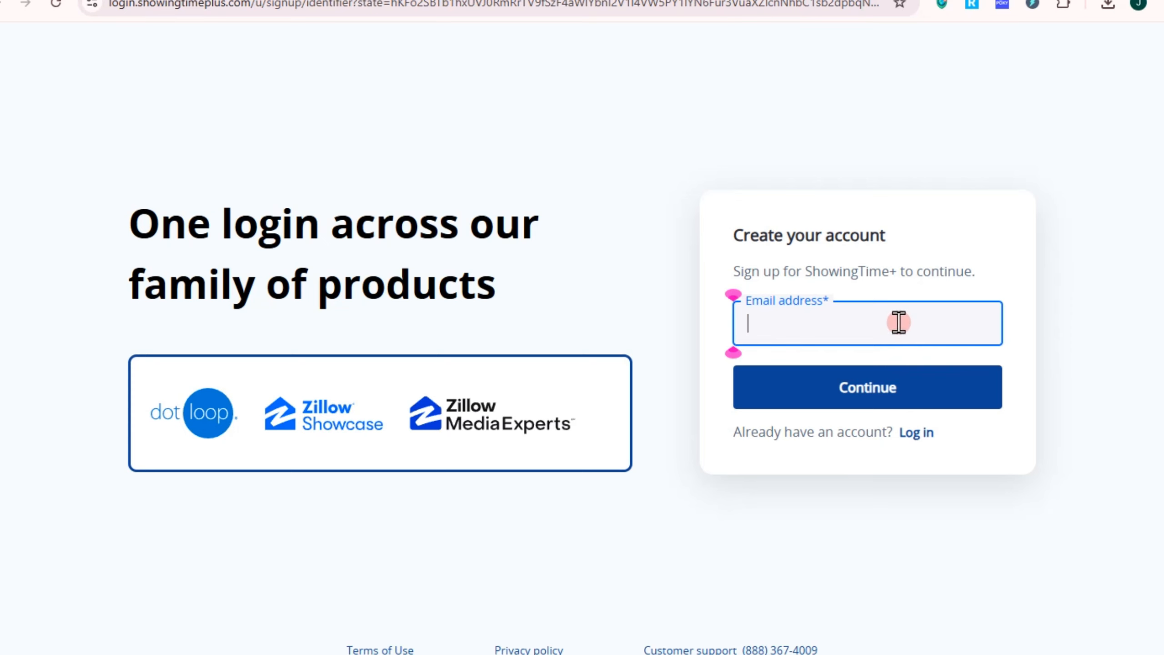
{"action": "key", "text": "Return"}
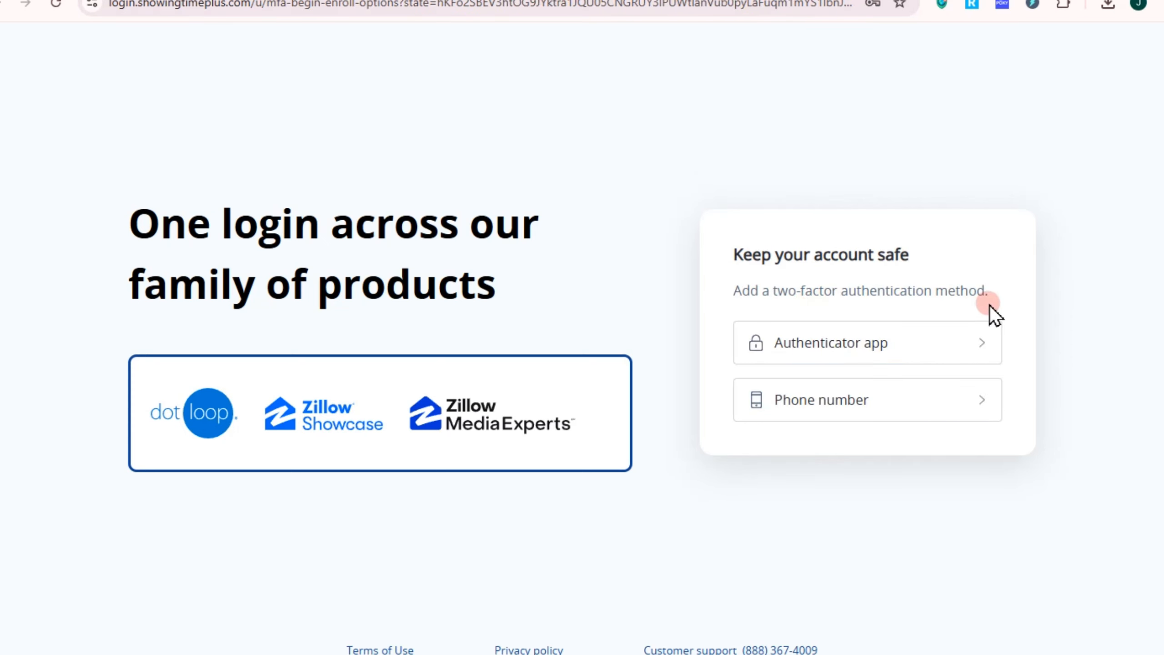
Try to enrol a phone number for two-factor authentication, with the code sent by text message.
{"action": "left_click", "coordinate": [871, 402]}
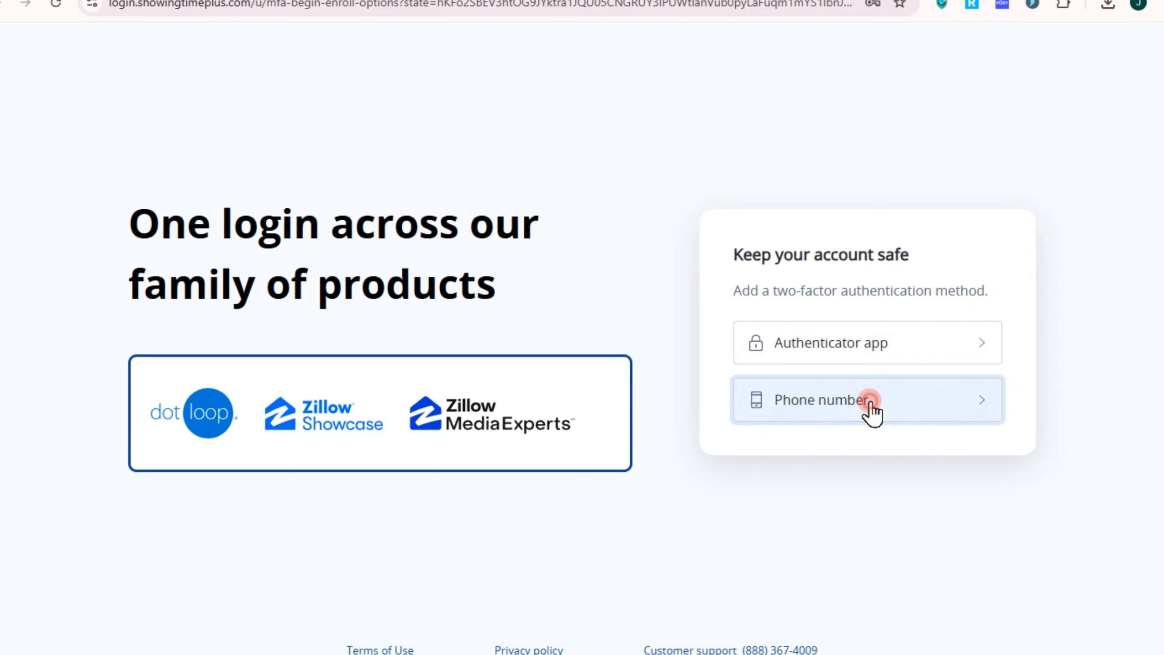
{"action": "left_click", "coordinate": [1088, 349]}
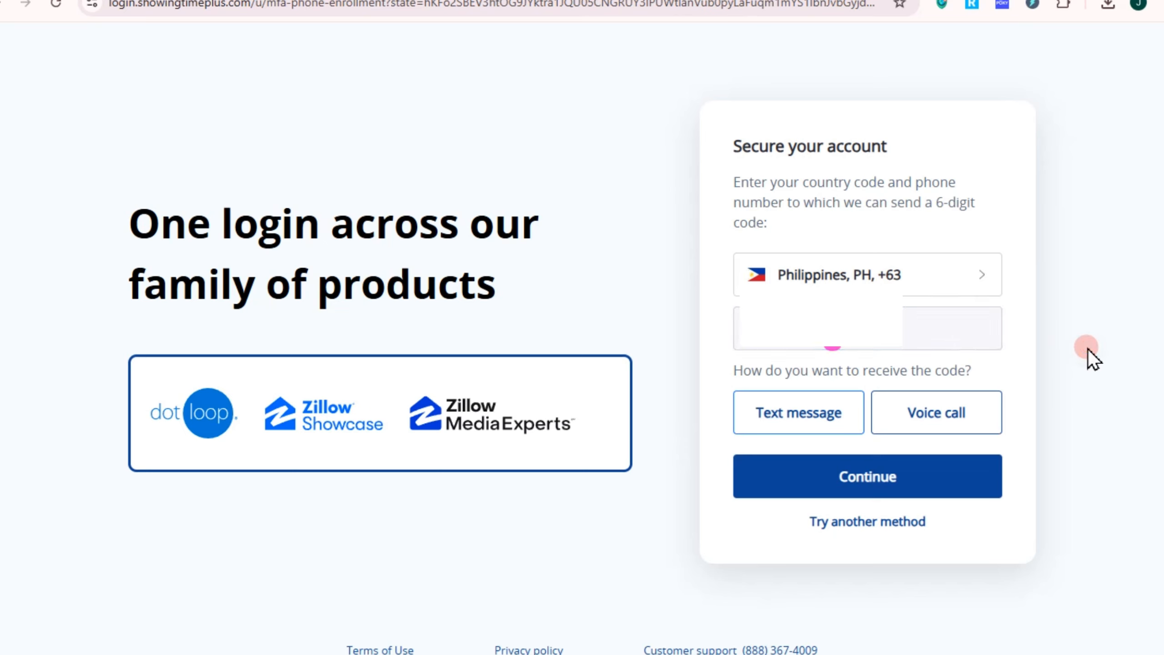
{"action": "left_click", "coordinate": [812, 418]}
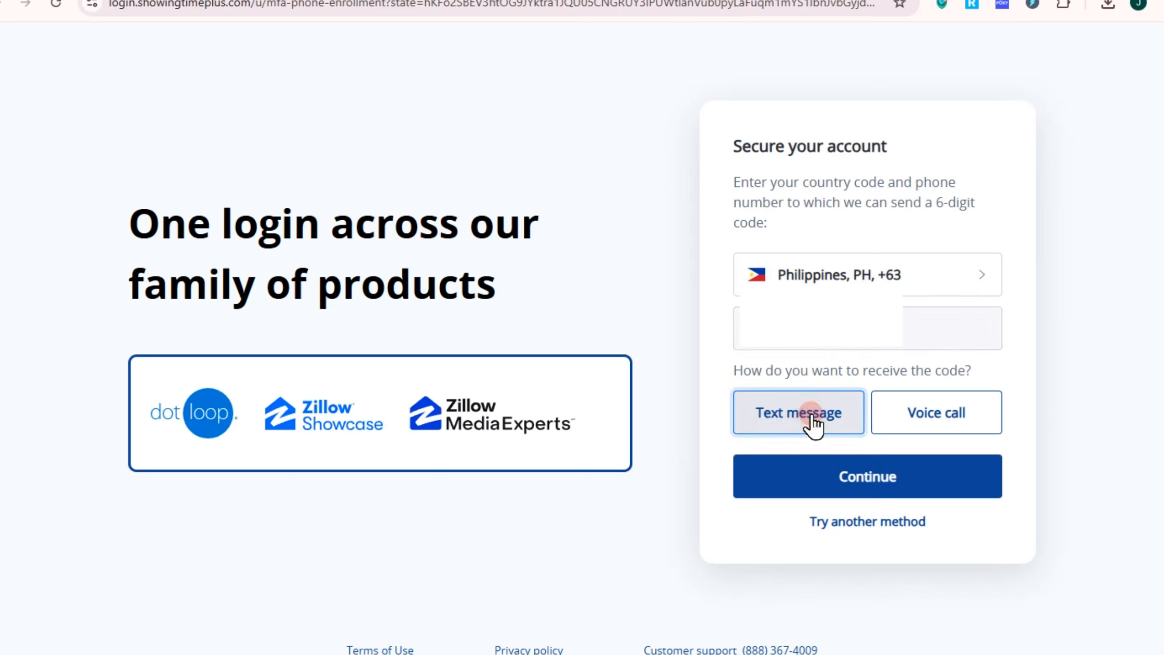
{"action": "left_click", "coordinate": [888, 481]}
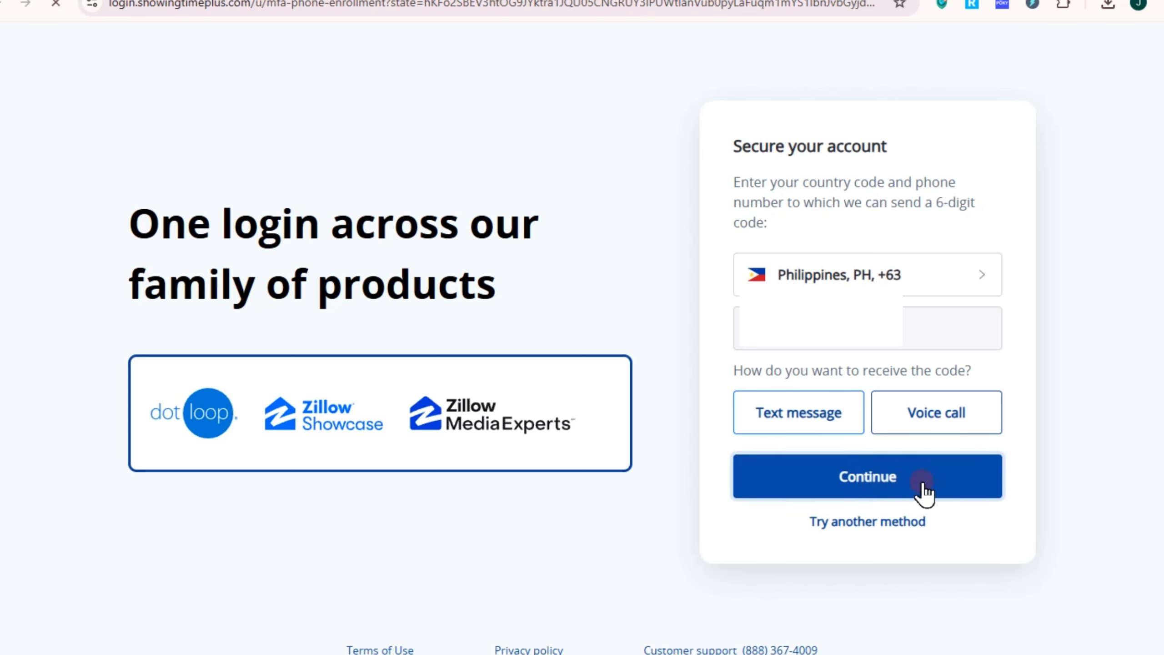
{"action": "left_click", "coordinate": [896, 477]}
Enter the authenticator app's one-time code to set up two-factor authentication and continue.
{"action": "left_click", "coordinate": [874, 458]}
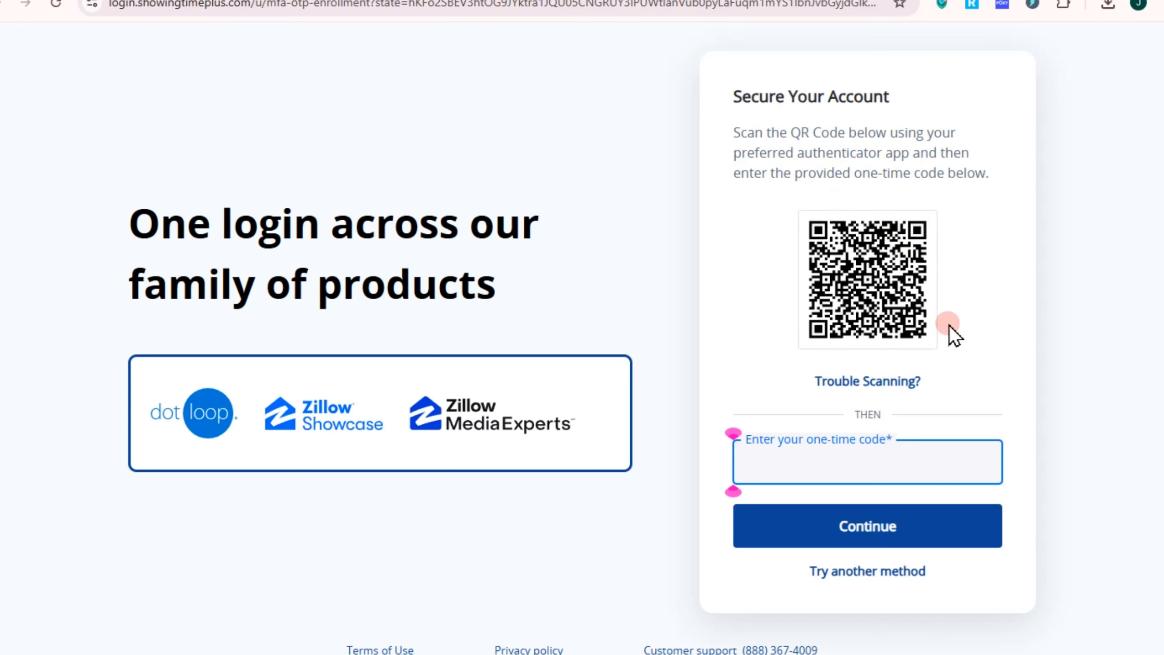
{"action": "left_click", "coordinate": [837, 118]}
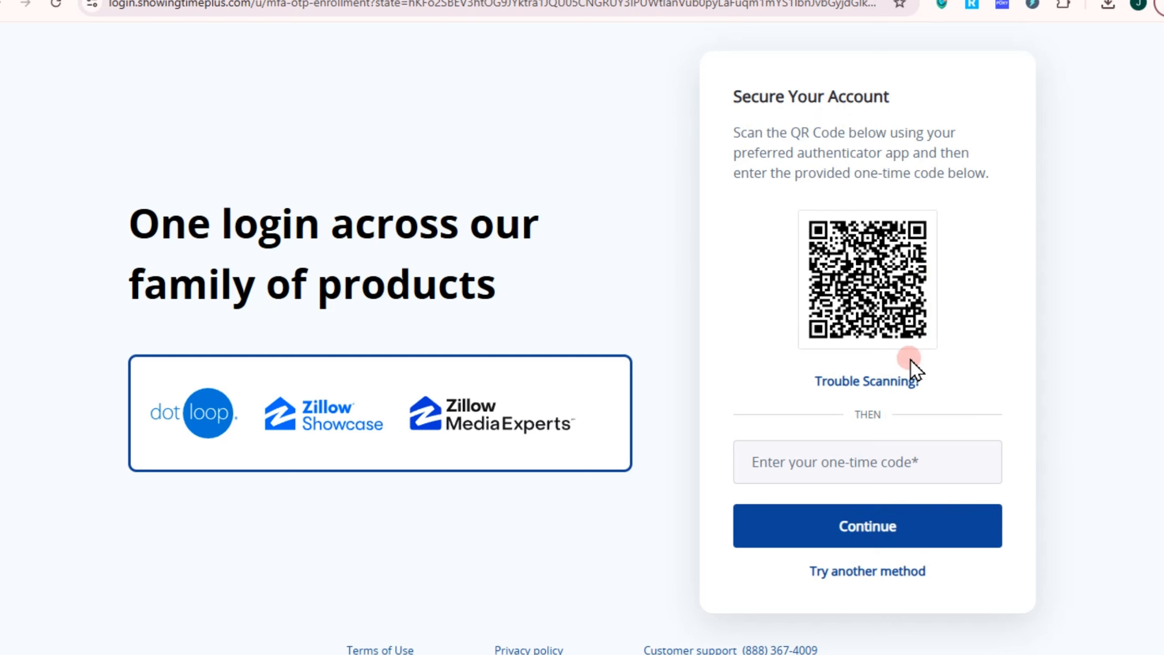
{"action": "left_click", "coordinate": [985, 458]}
{"action": "key", "text": "ctrl+v"}
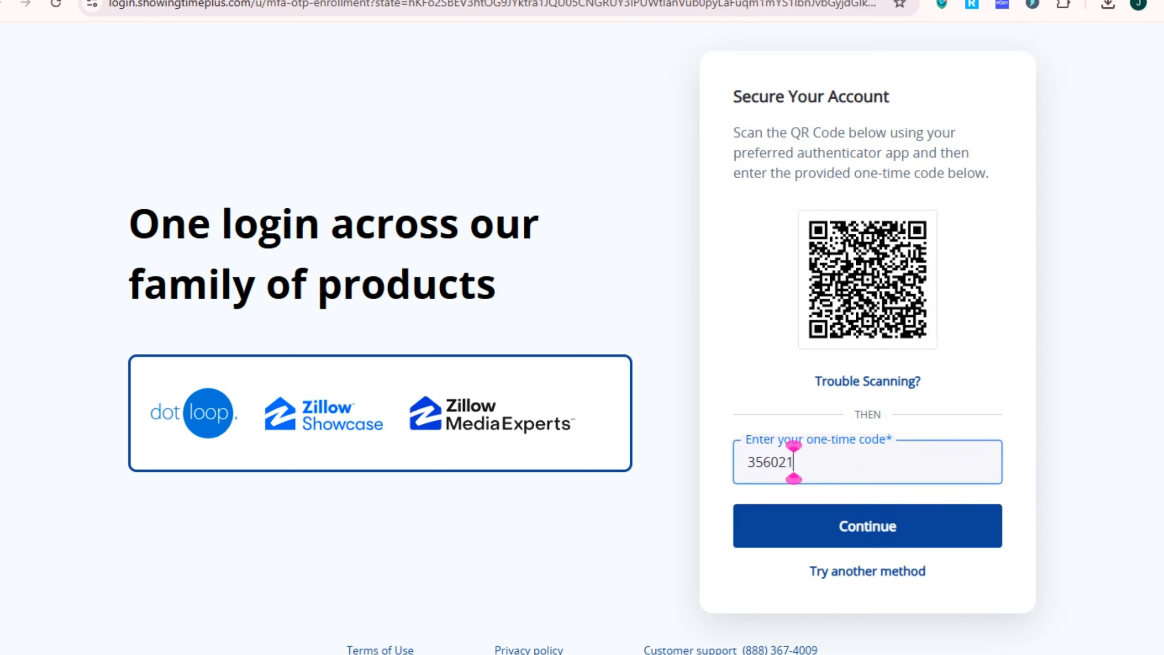
{"action": "left_click", "coordinate": [914, 528]}
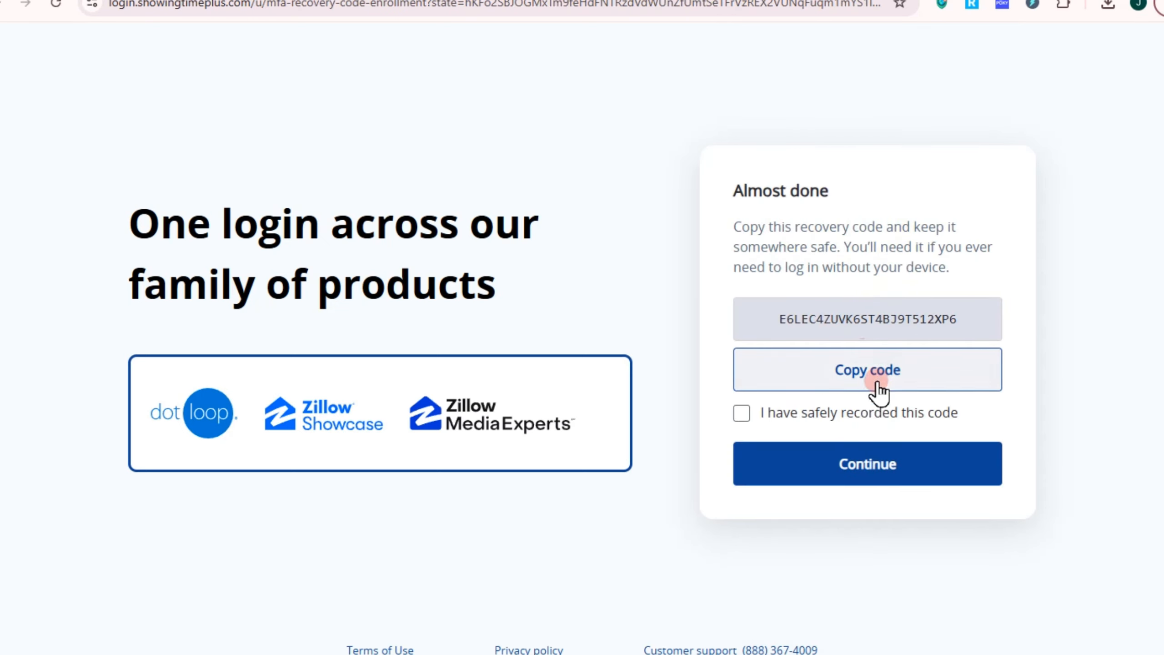
Copy the account recovery code, confirm that it is safely recorded, and finish the account setup.
{"action": "left_click", "coordinate": [876, 370]}
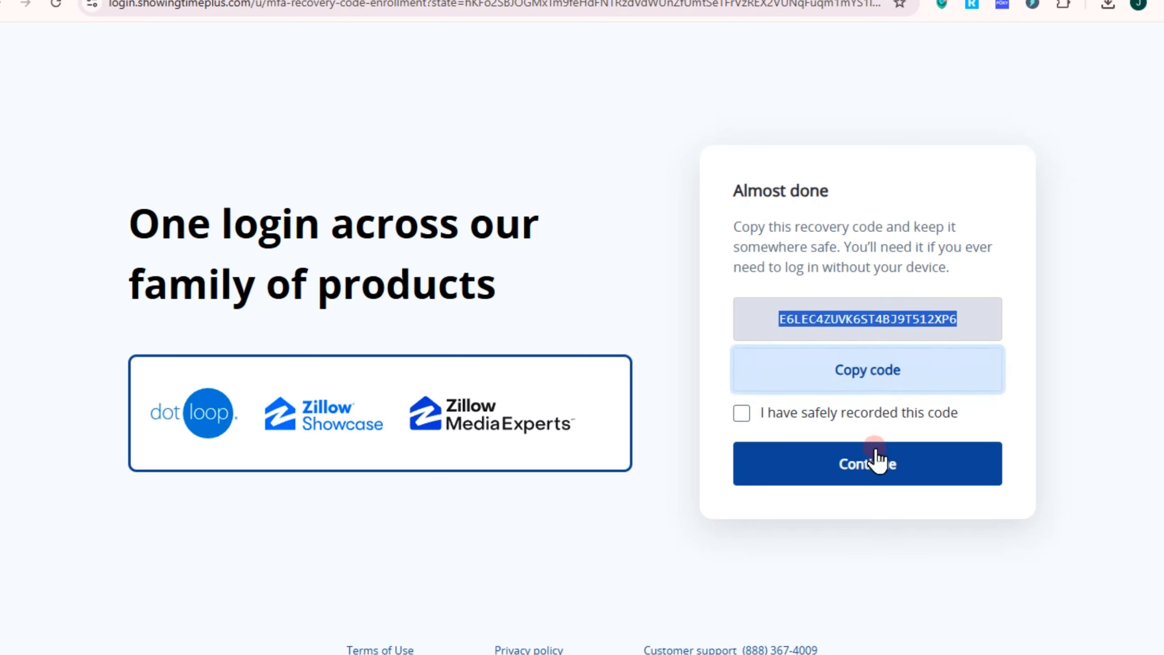
{"action": "left_click", "coordinate": [875, 466]}
{"action": "left_click", "coordinate": [742, 413]}
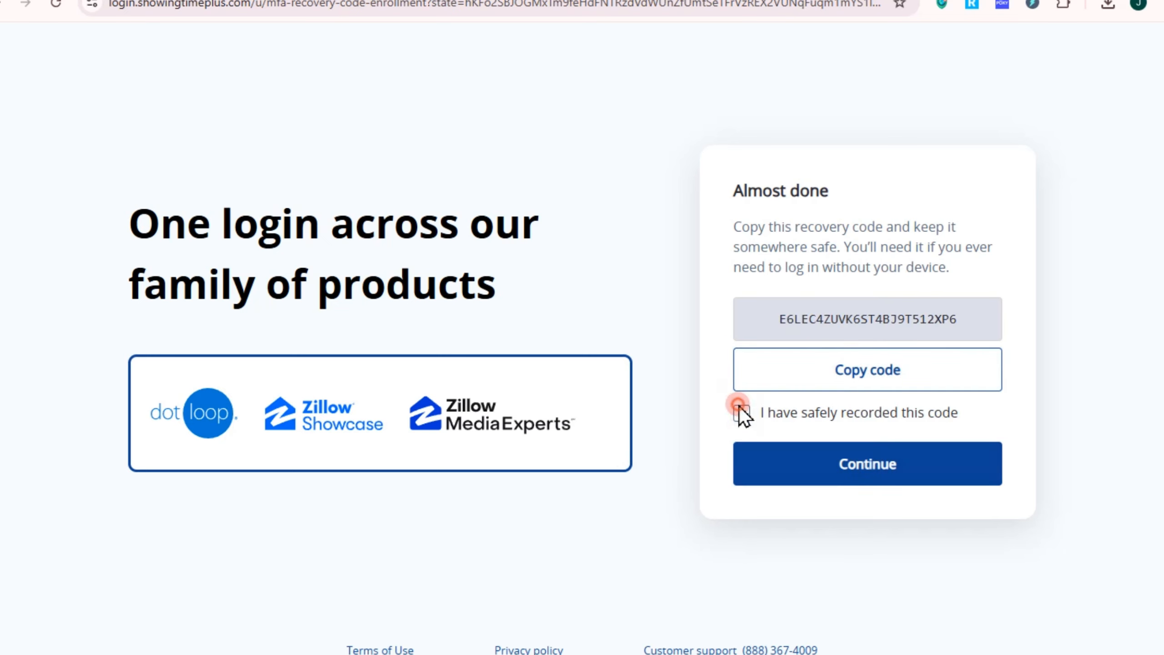
{"action": "left_click", "coordinate": [868, 475]}
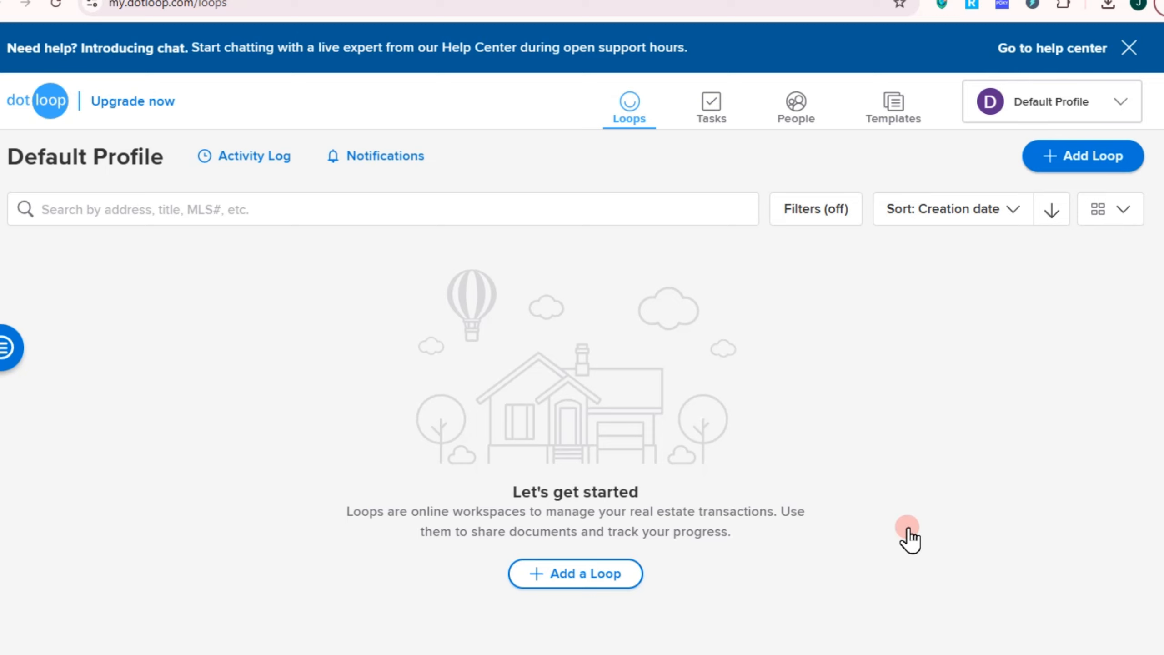
Open the tasks area and review the overdue, completed and all loop tasks.
{"action": "left_click", "coordinate": [630, 110]}
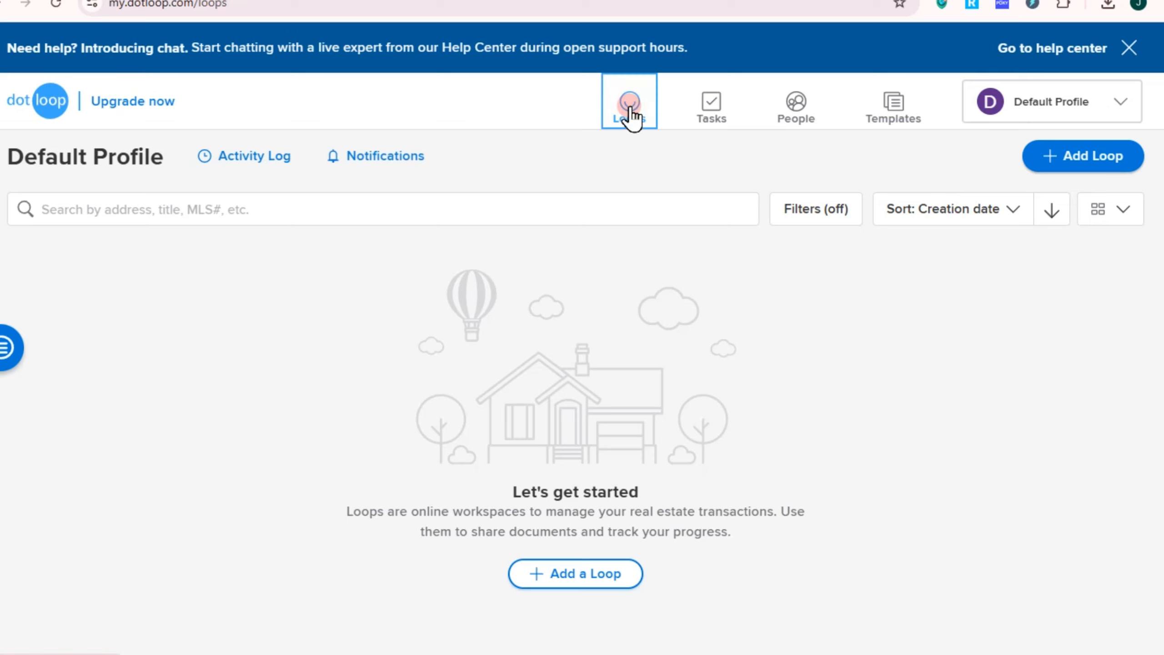
{"action": "left_click", "coordinate": [730, 110]}
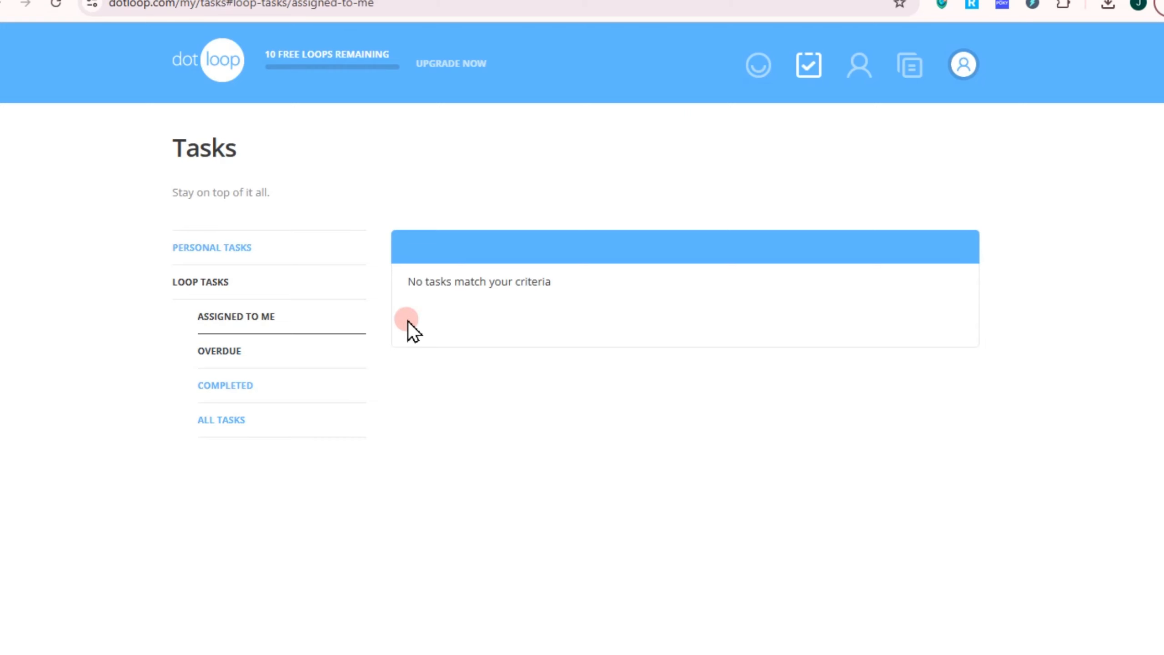
{"action": "left_click", "coordinate": [253, 357]}
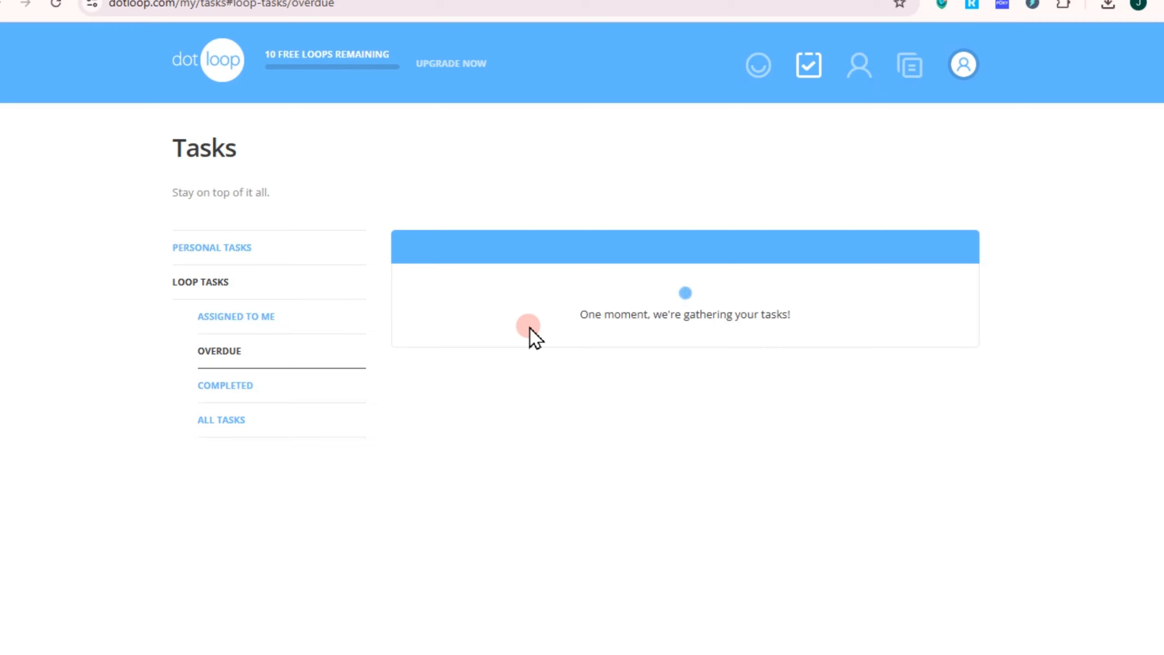
{"action": "left_click", "coordinate": [243, 394]}
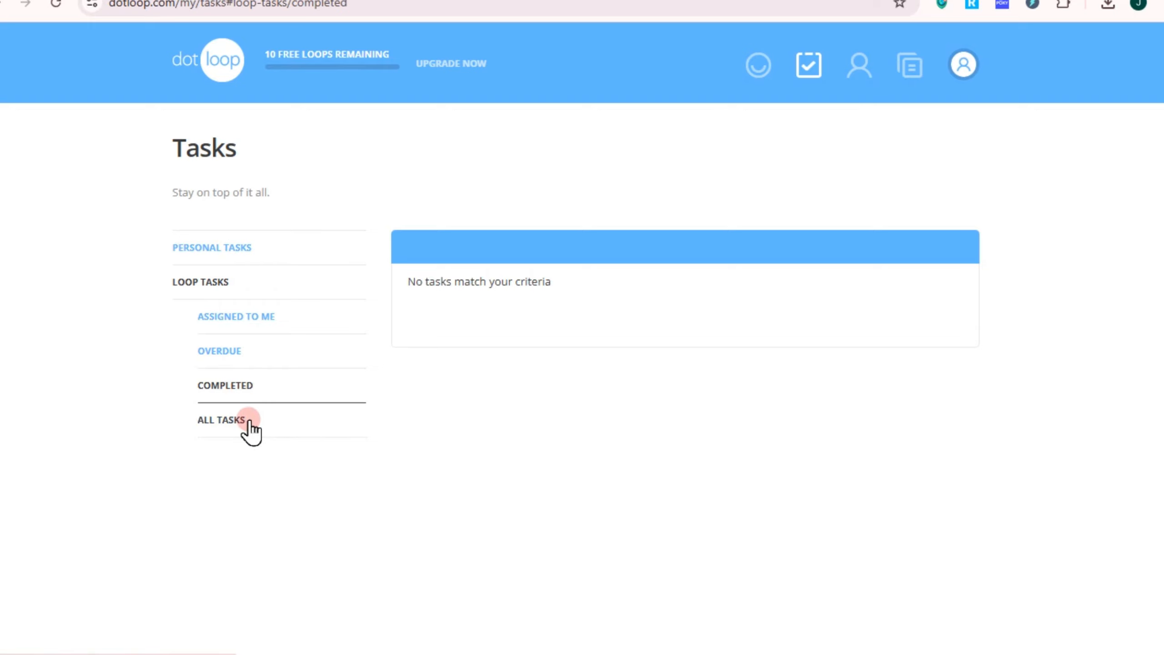
{"action": "left_click", "coordinate": [250, 421]}
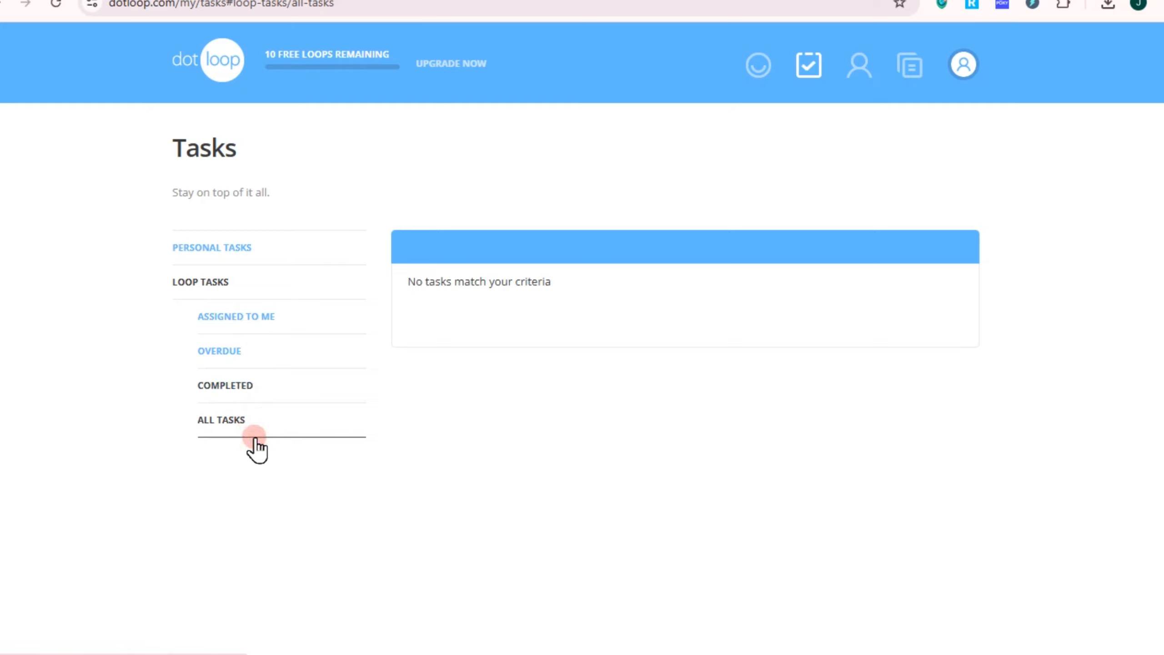
{"action": "left_click", "coordinate": [254, 320]}
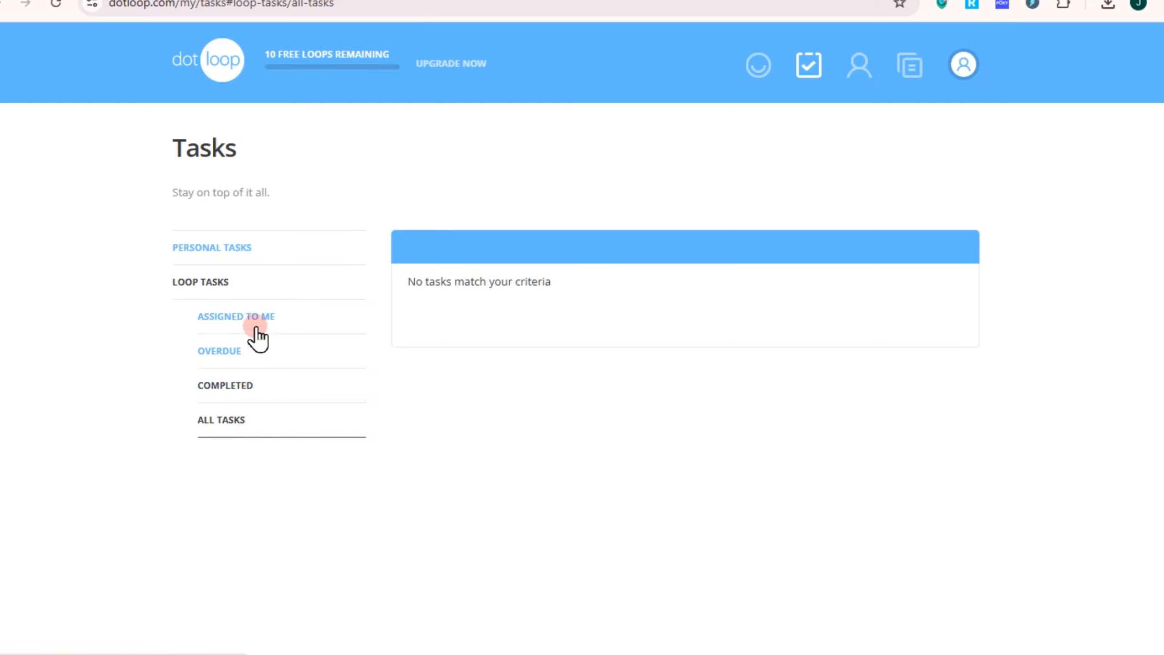
Add a personal task named "Minutes of the Meeting".
{"action": "left_click", "coordinate": [238, 250]}
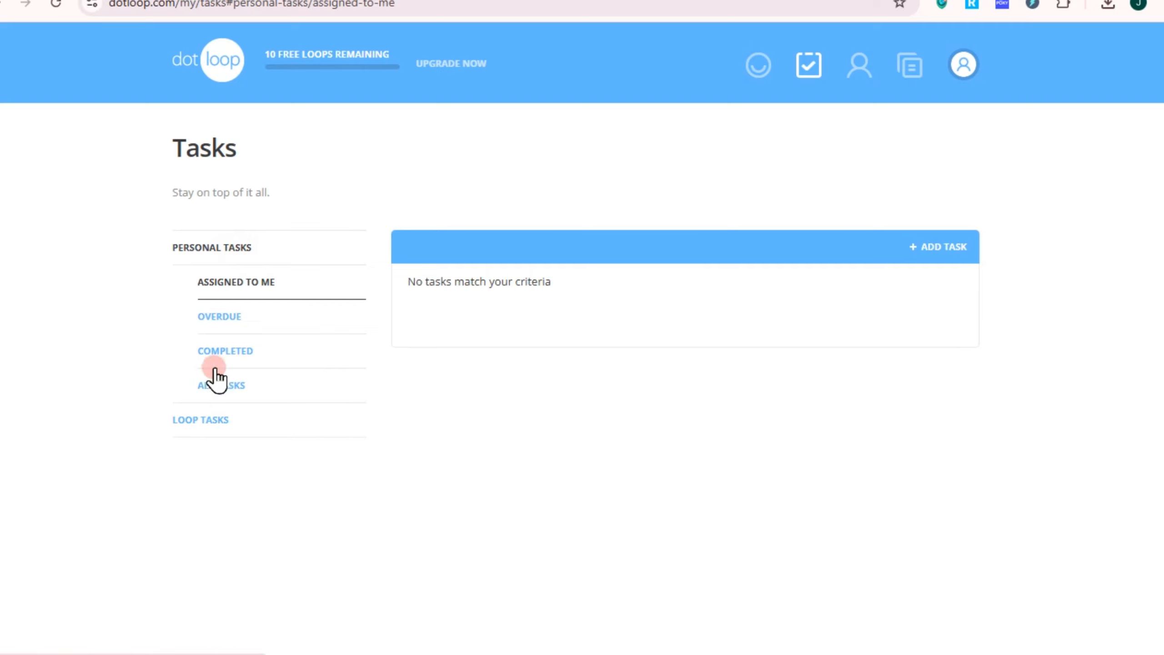
{"action": "left_click", "coordinate": [945, 250]}
{"action": "left_click", "coordinate": [495, 371]}
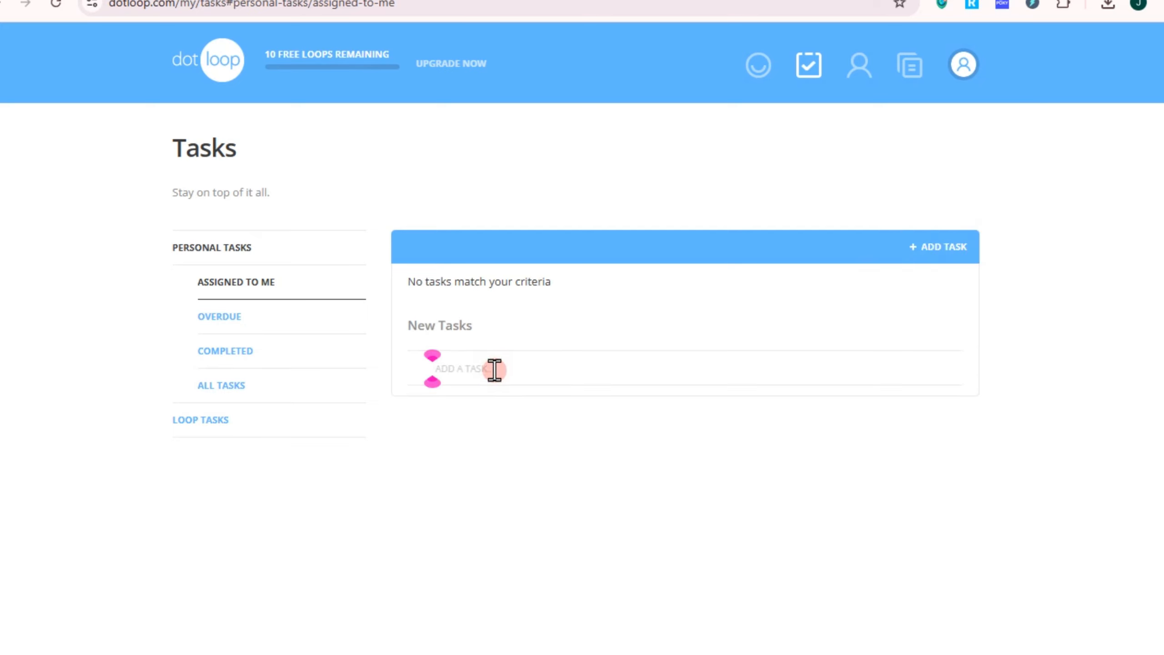
{"action": "type", "text": "Mi"}
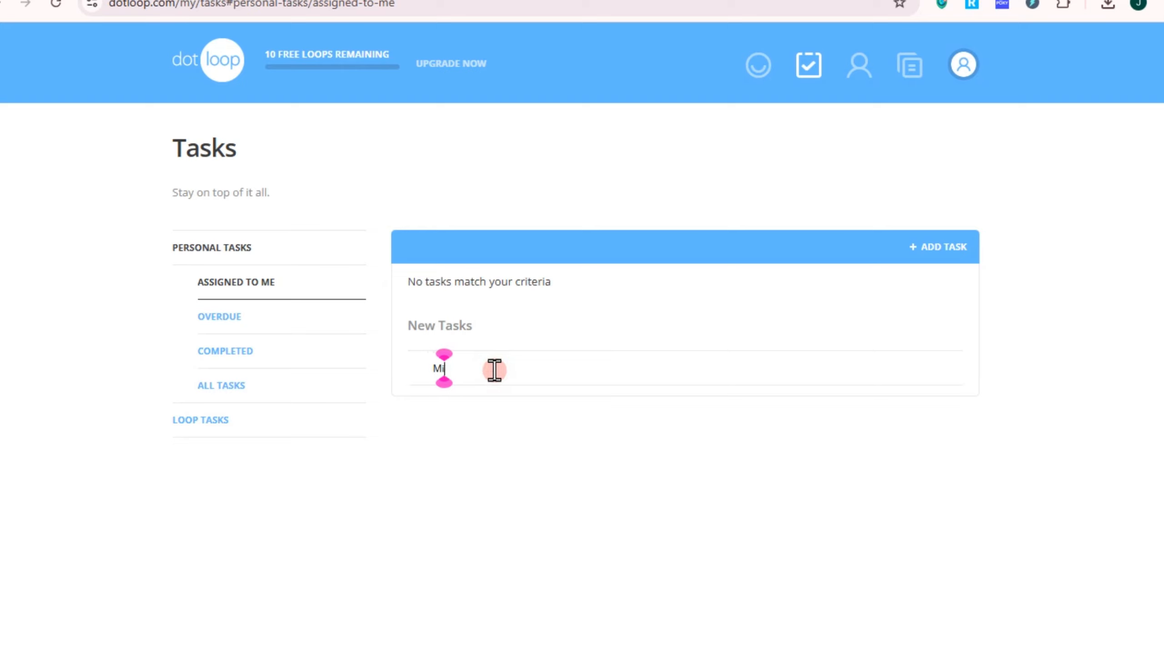
{"action": "type", "text": "nutes of"}
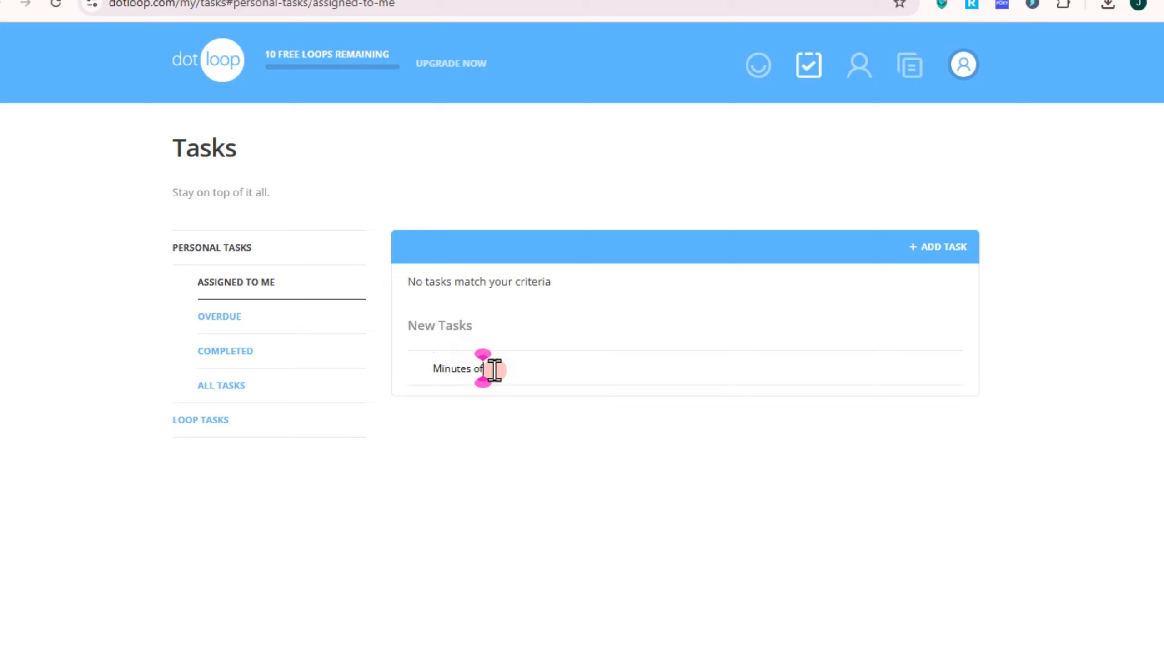
{"action": "type", "text": " the Mee"}
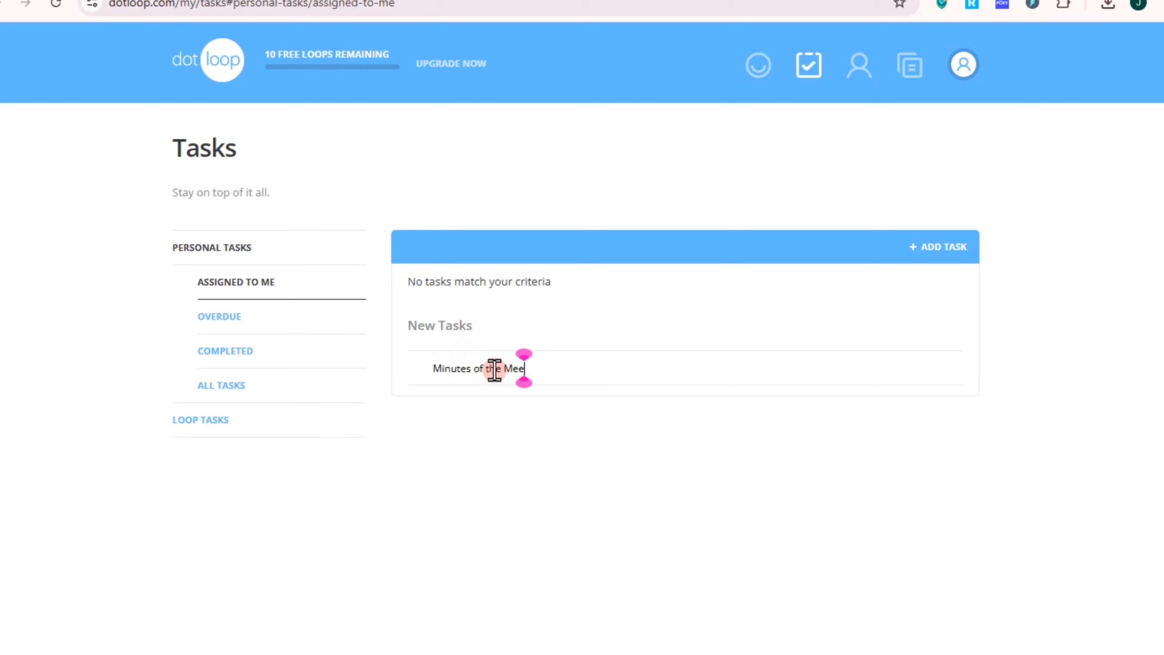
{"action": "type", "text": "ting"}
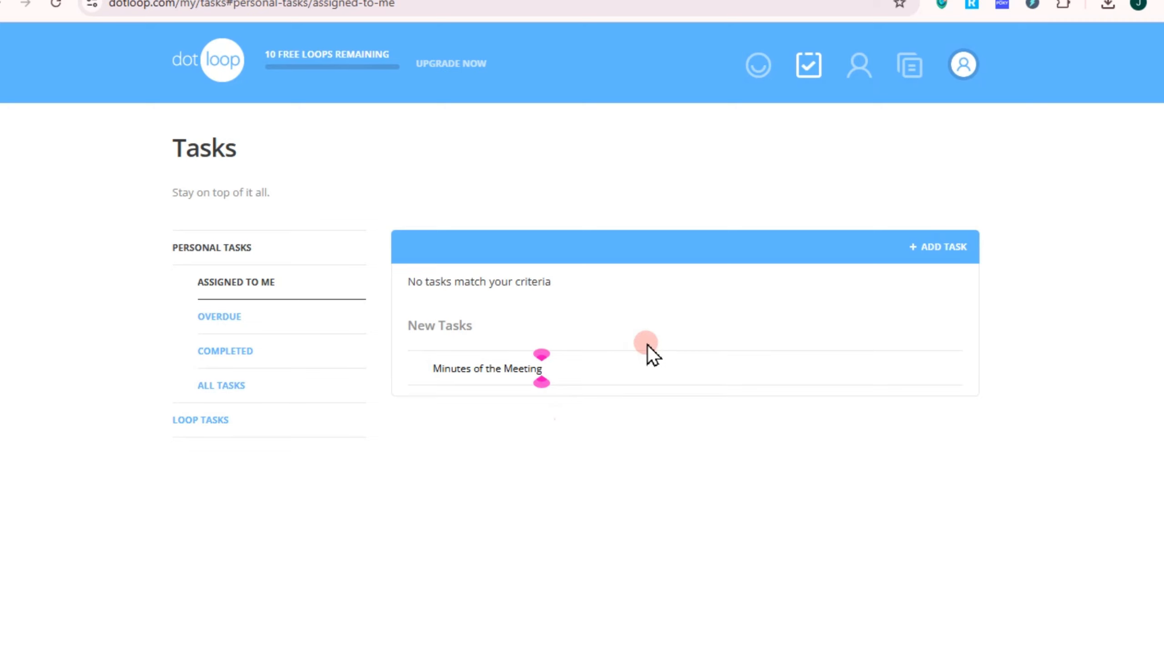
{"action": "left_click", "coordinate": [467, 422]}
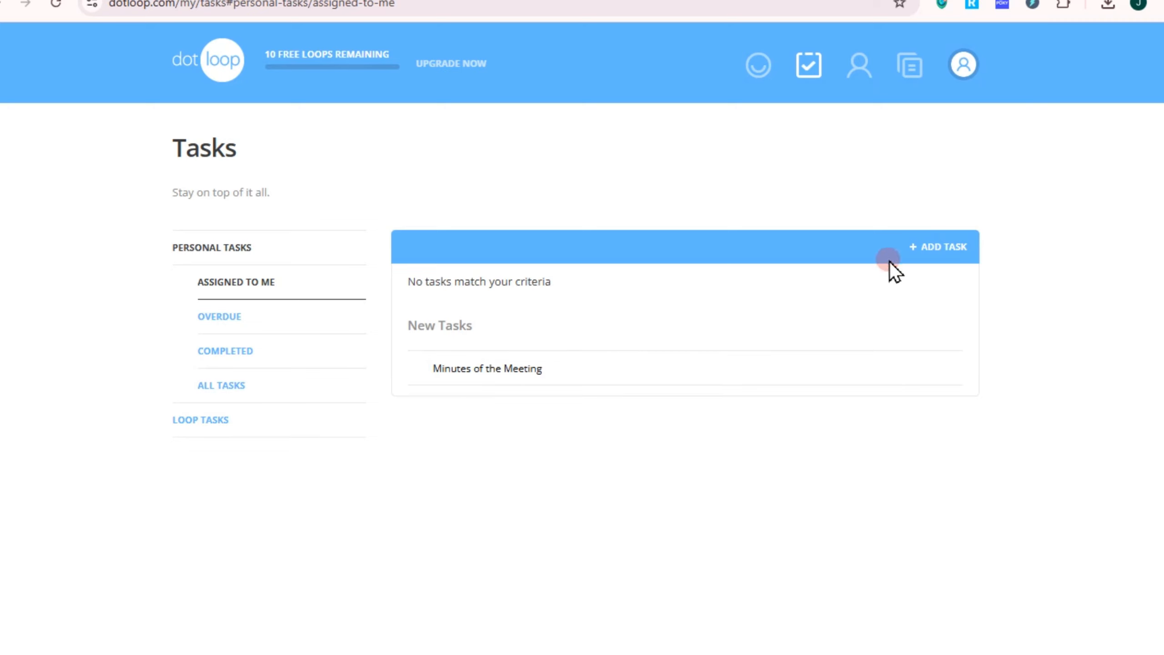
{"action": "left_click", "coordinate": [921, 260]}
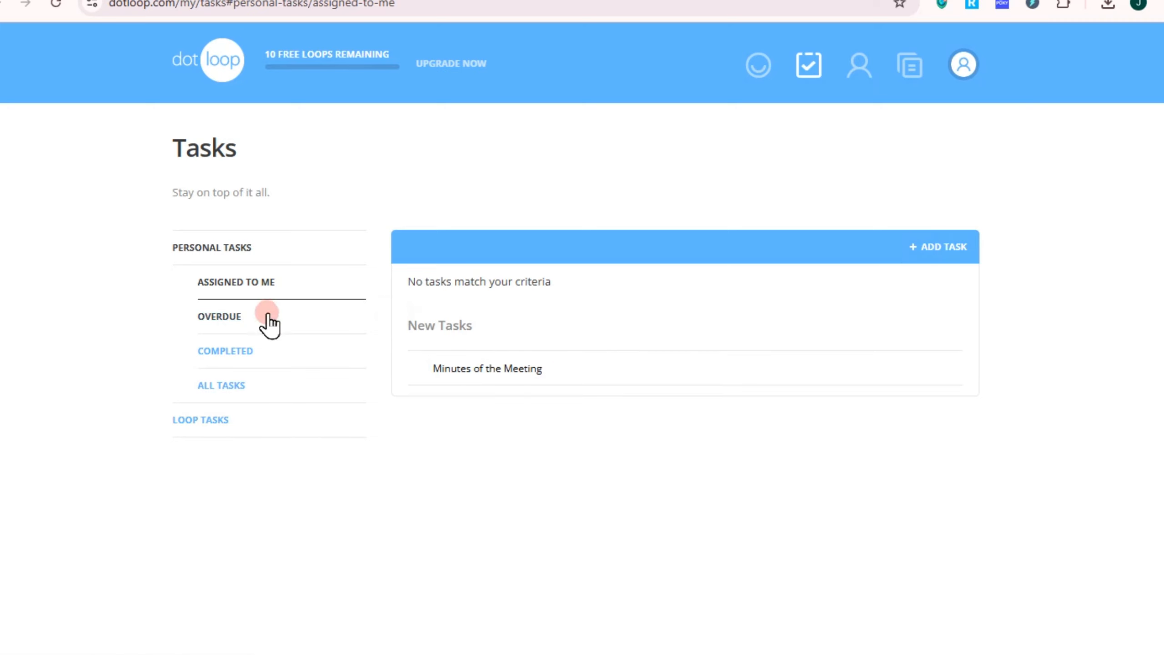
{"action": "key", "text": "Return"}
Set the due date of the "Minutes of the Meeting" task to July 20.
{"action": "left_click", "coordinate": [928, 368]}
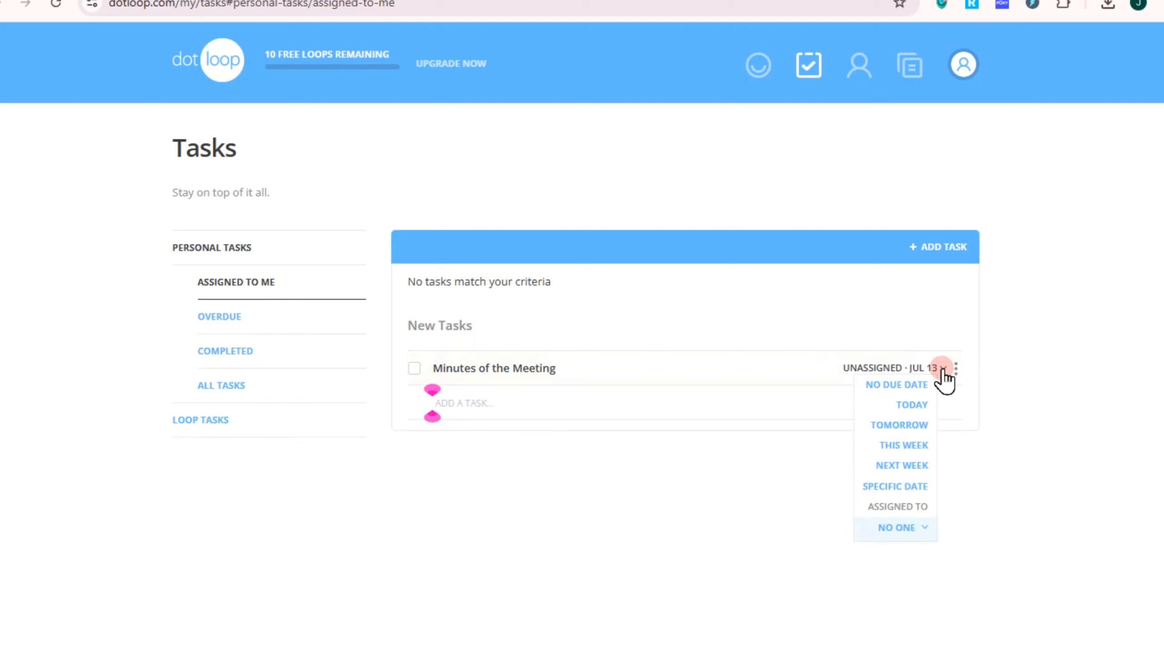
{"action": "left_click", "coordinate": [922, 404]}
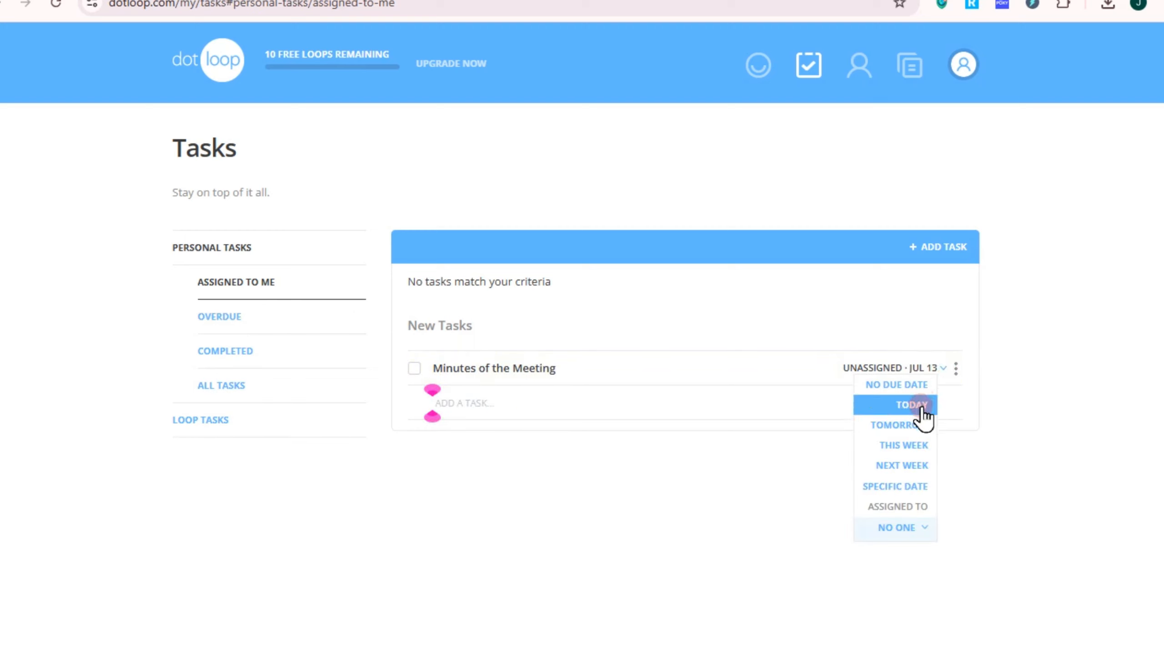
{"action": "left_click", "coordinate": [918, 445]}
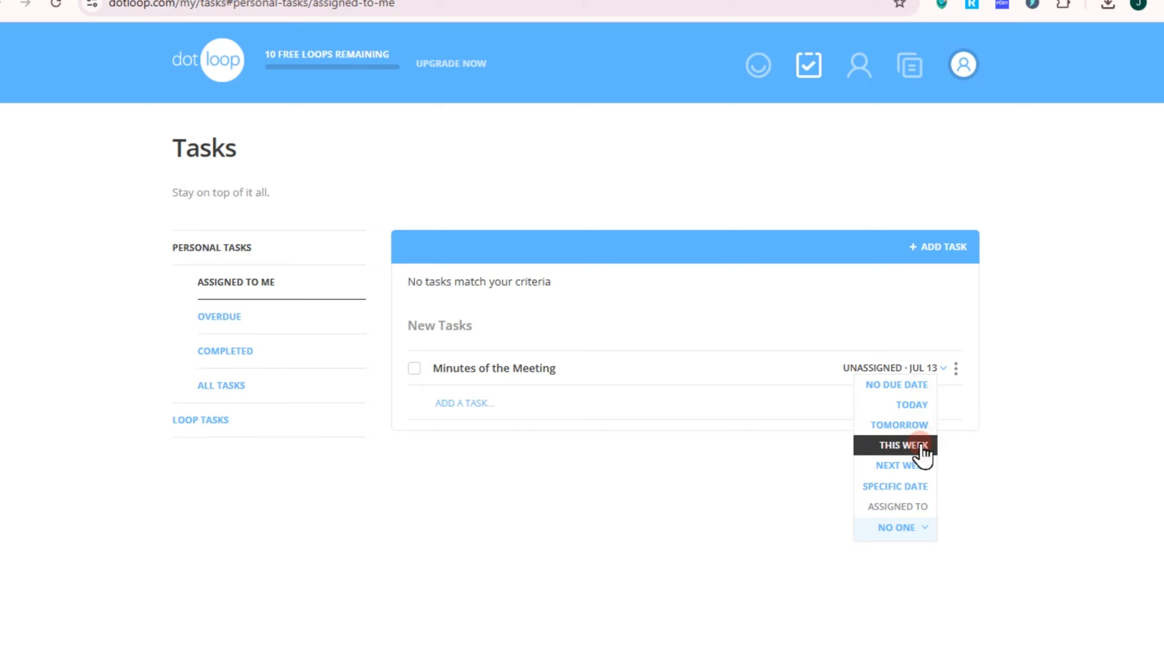
Try to assign the "Minutes of the Meeting" task to a person and dismiss the upgrade offer.
{"action": "left_click", "coordinate": [937, 370]}
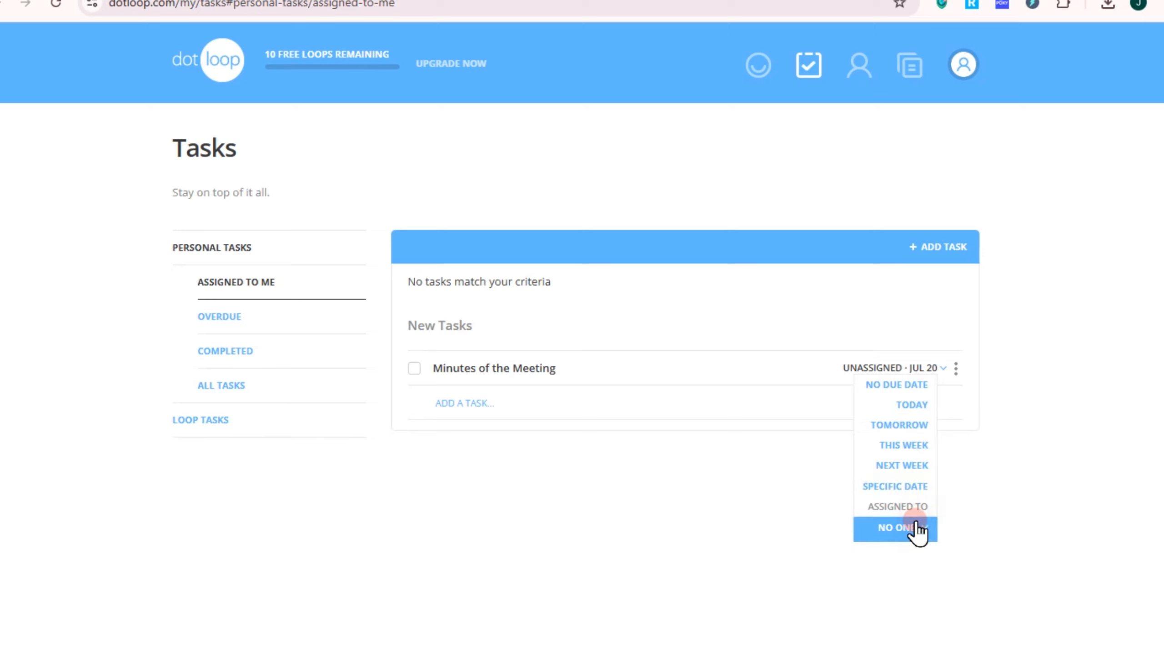
{"action": "left_click", "coordinate": [898, 509]}
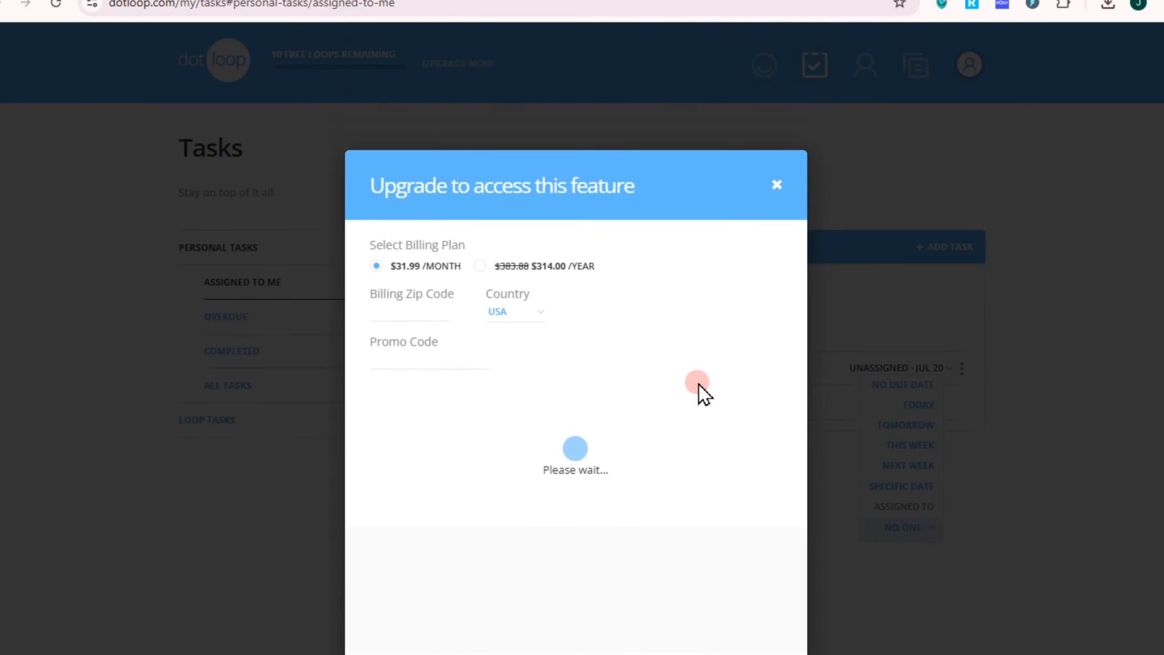
{"action": "left_click", "coordinate": [775, 185]}
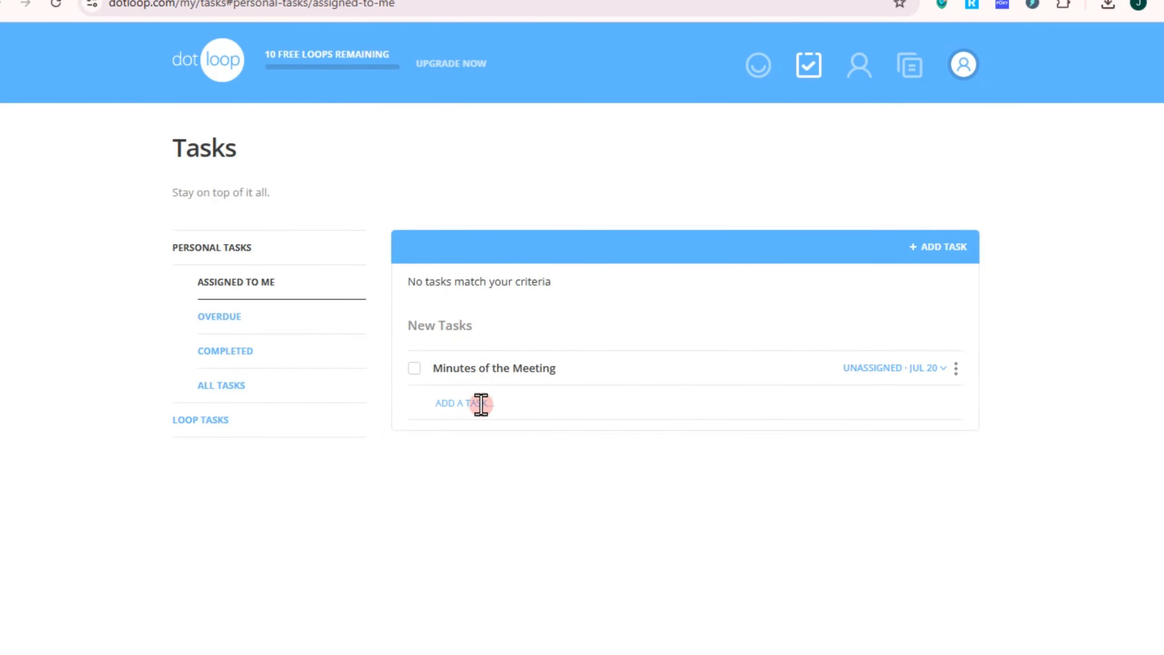
Review the overdue, completed and all tasks lists under the personal tasks.
{"action": "left_click", "coordinate": [433, 403]}
{"action": "left_click", "coordinate": [222, 318]}
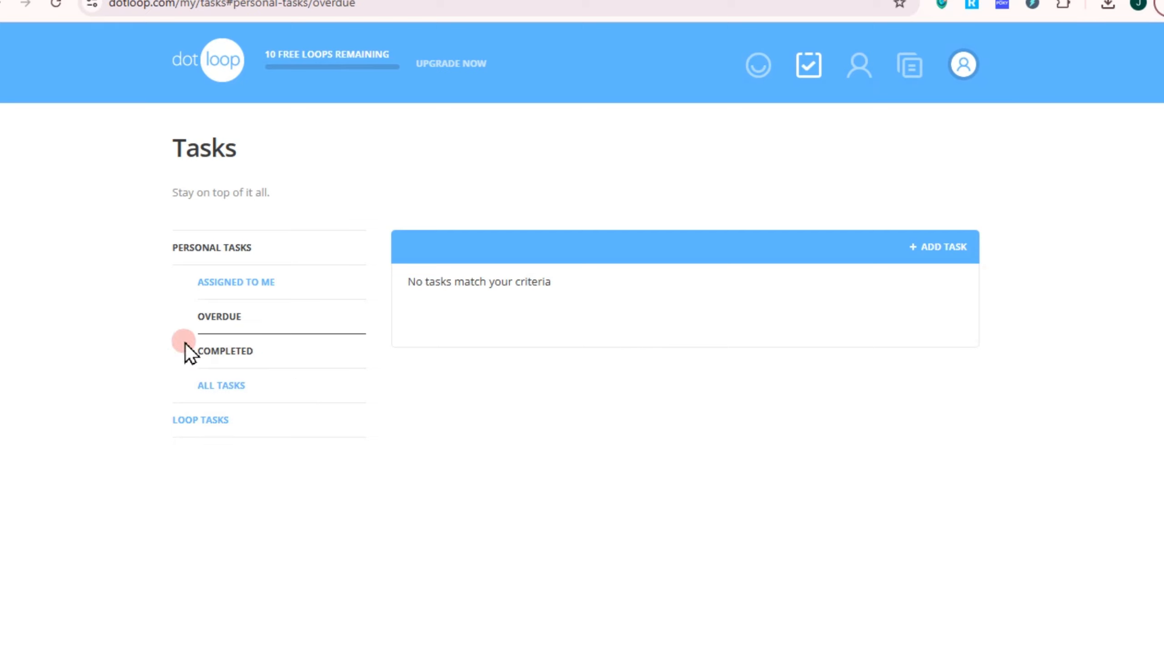
{"action": "left_click", "coordinate": [255, 354]}
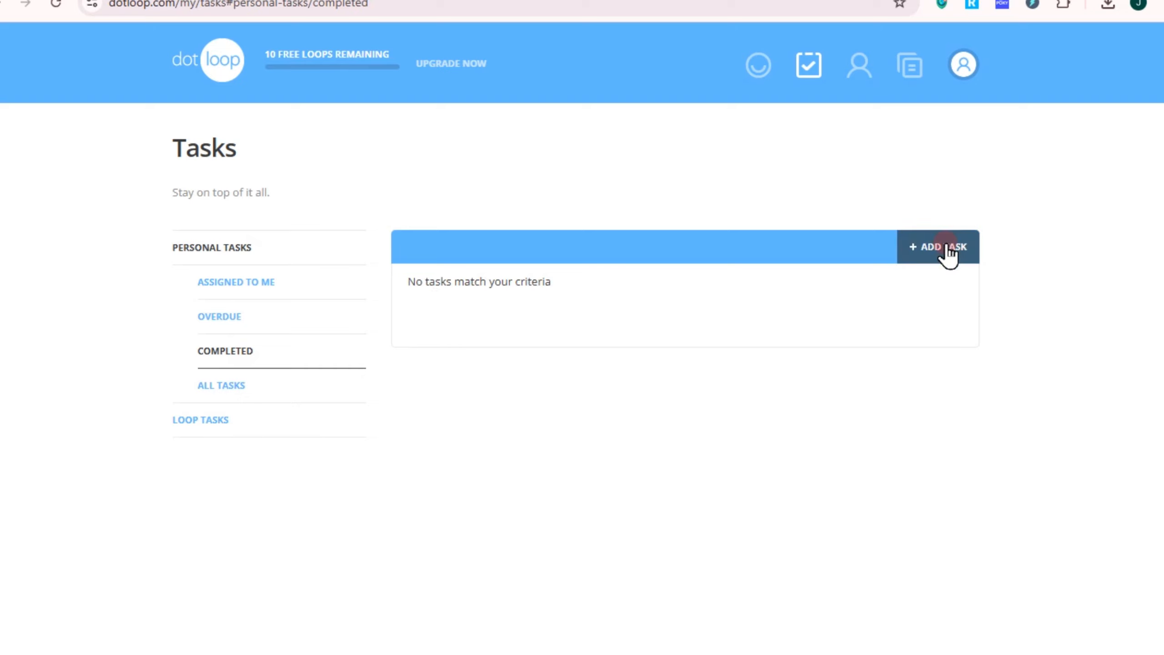
{"action": "left_click", "coordinate": [217, 387]}
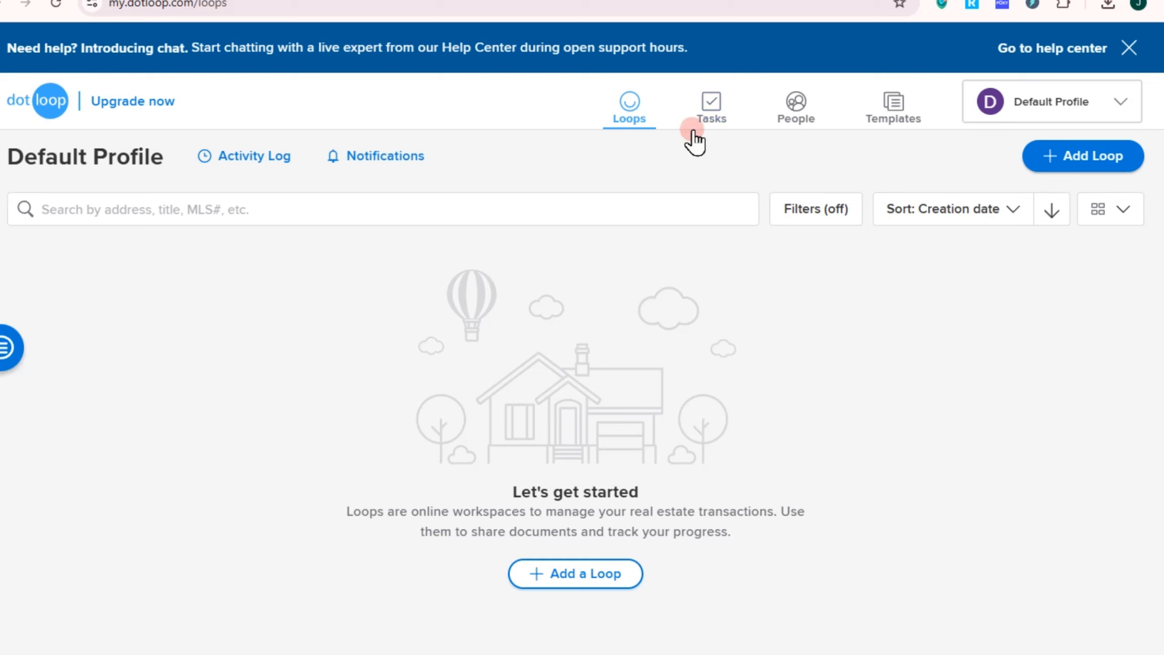
Fill in a new person in the People area with saved contact details and the Buying Agent role, and submit the form.
{"action": "left_click", "coordinate": [791, 118]}
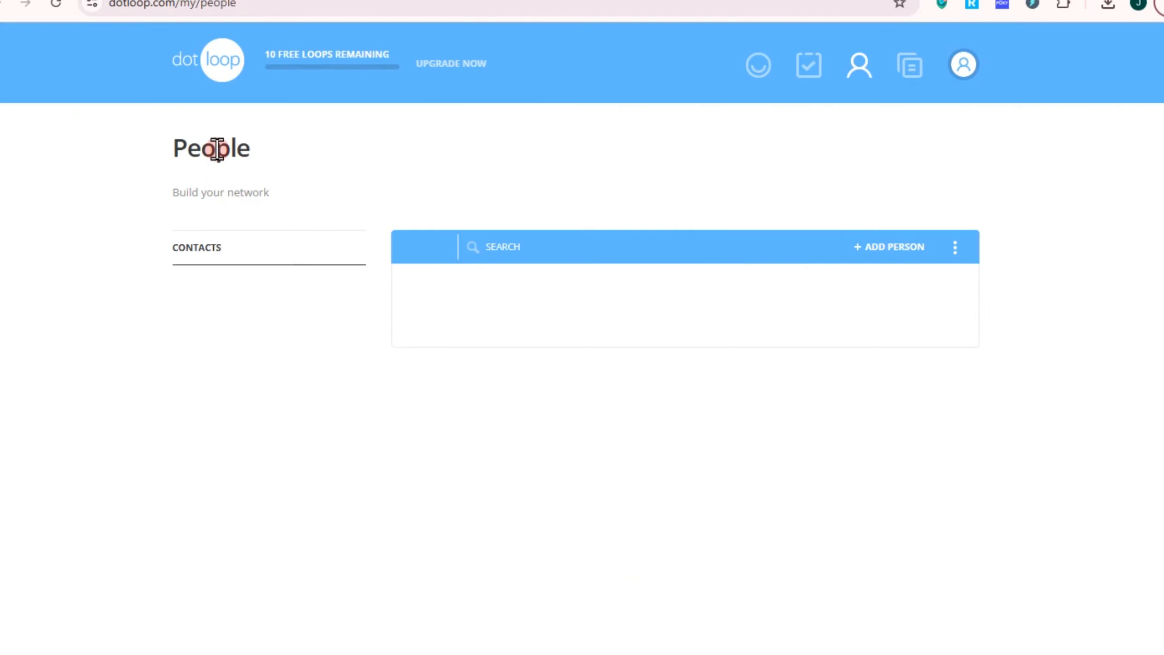
{"action": "left_click", "coordinate": [883, 247]}
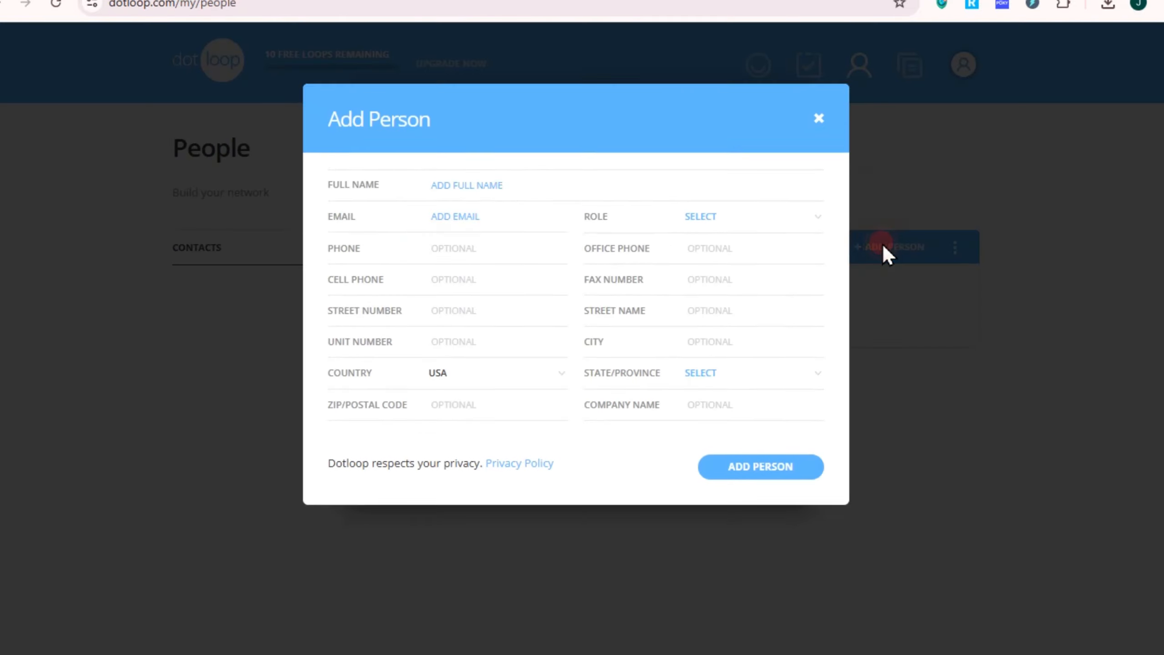
{"action": "left_click", "coordinate": [500, 243]}
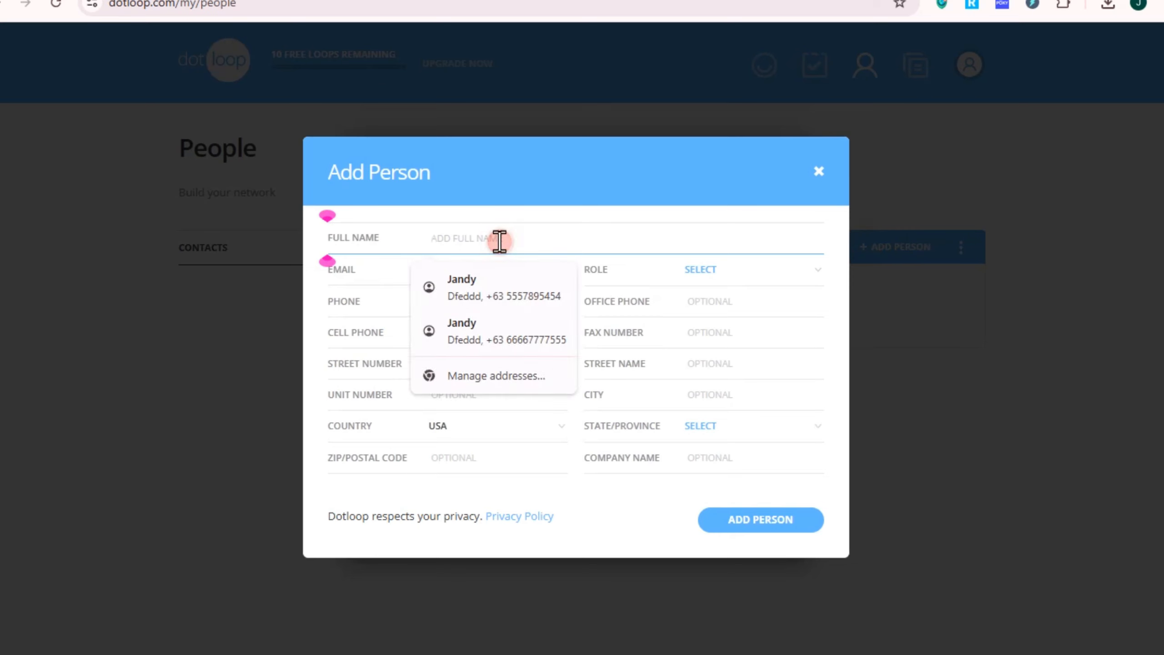
{"action": "left_click", "coordinate": [501, 282]}
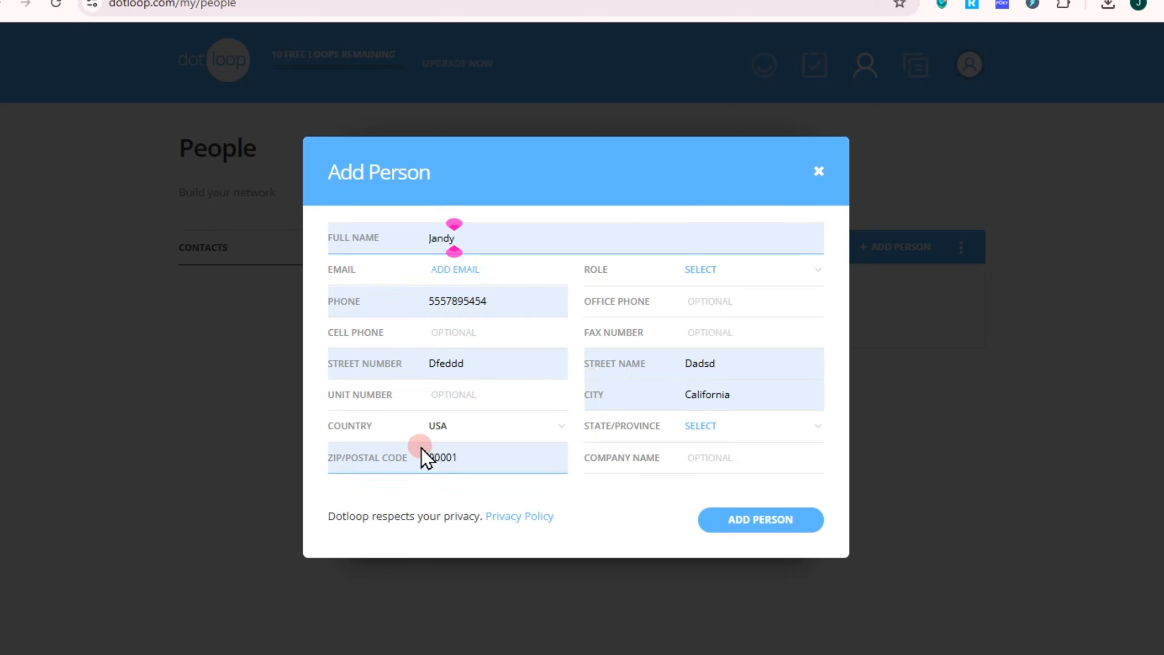
{"action": "left_click", "coordinate": [701, 270]}
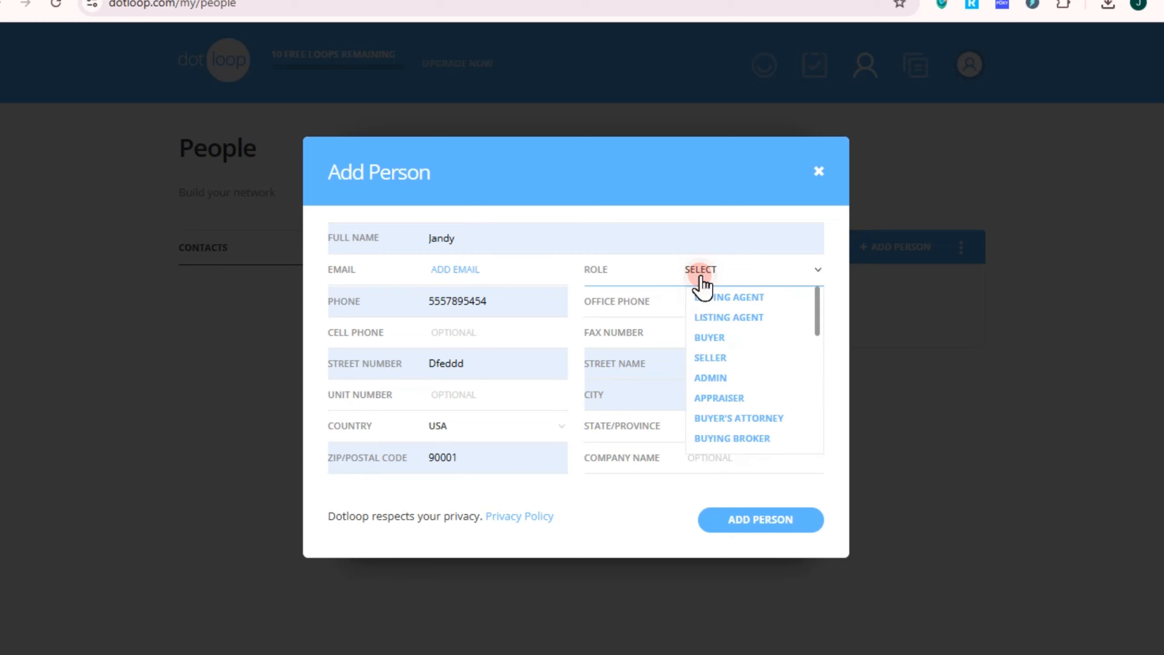
{"action": "left_click", "coordinate": [776, 303]}
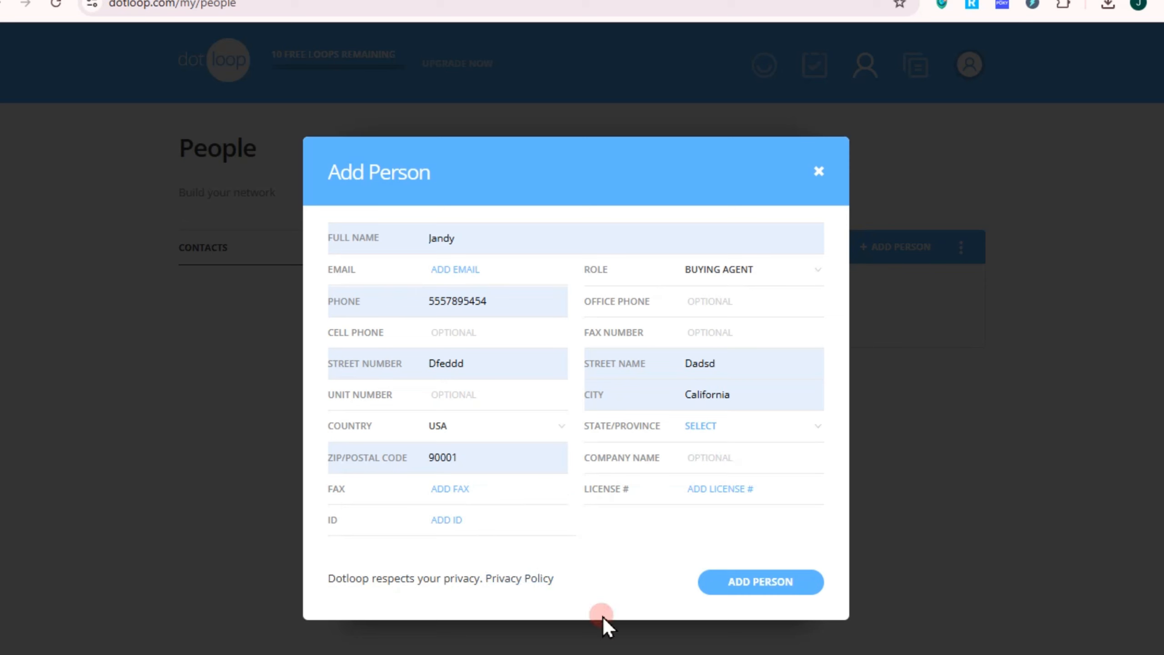
{"action": "left_click", "coordinate": [761, 587]}
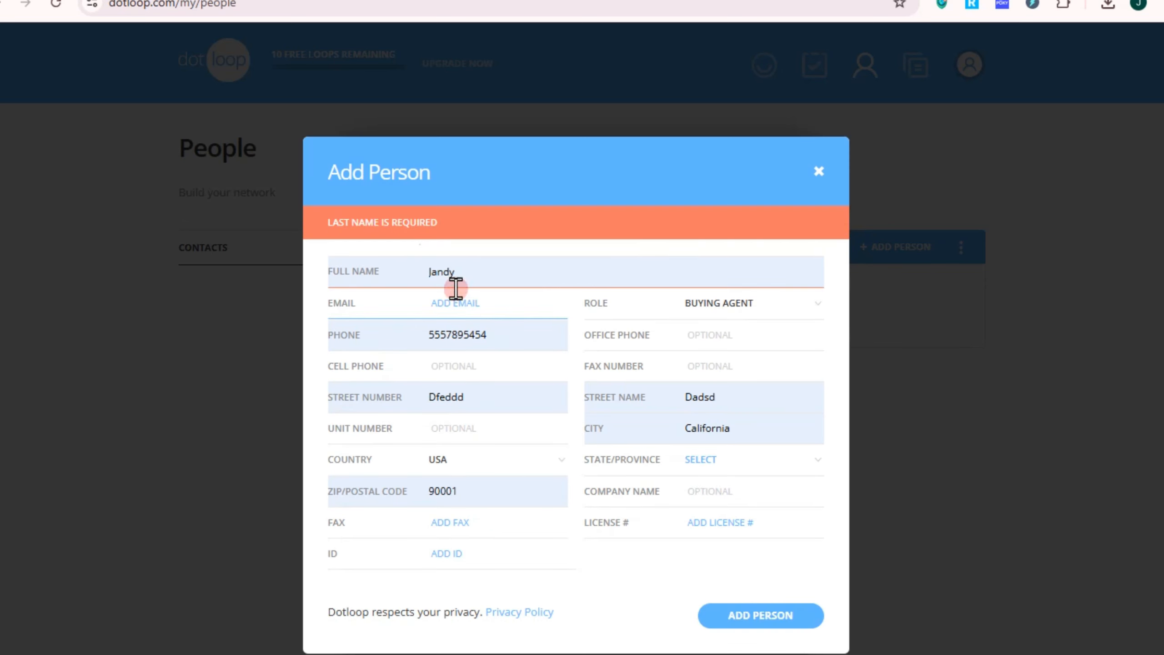
Complete the person's full name with a last name and add them to the contacts.
{"action": "left_click", "coordinate": [531, 286]}
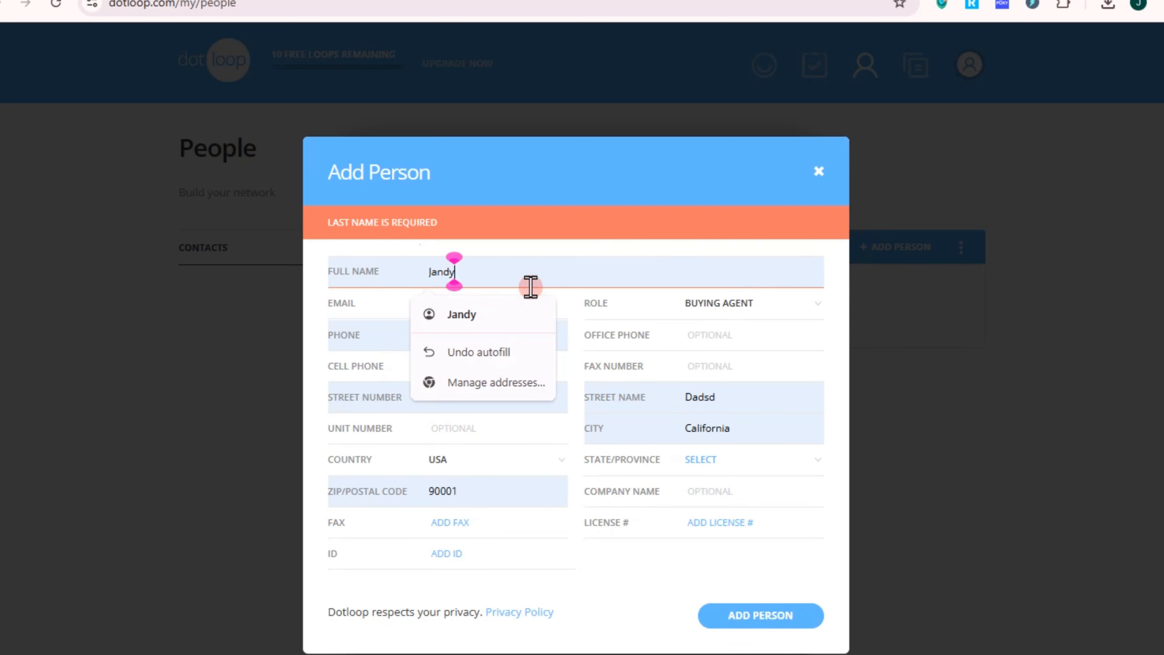
{"action": "type", "text": "Lou"}
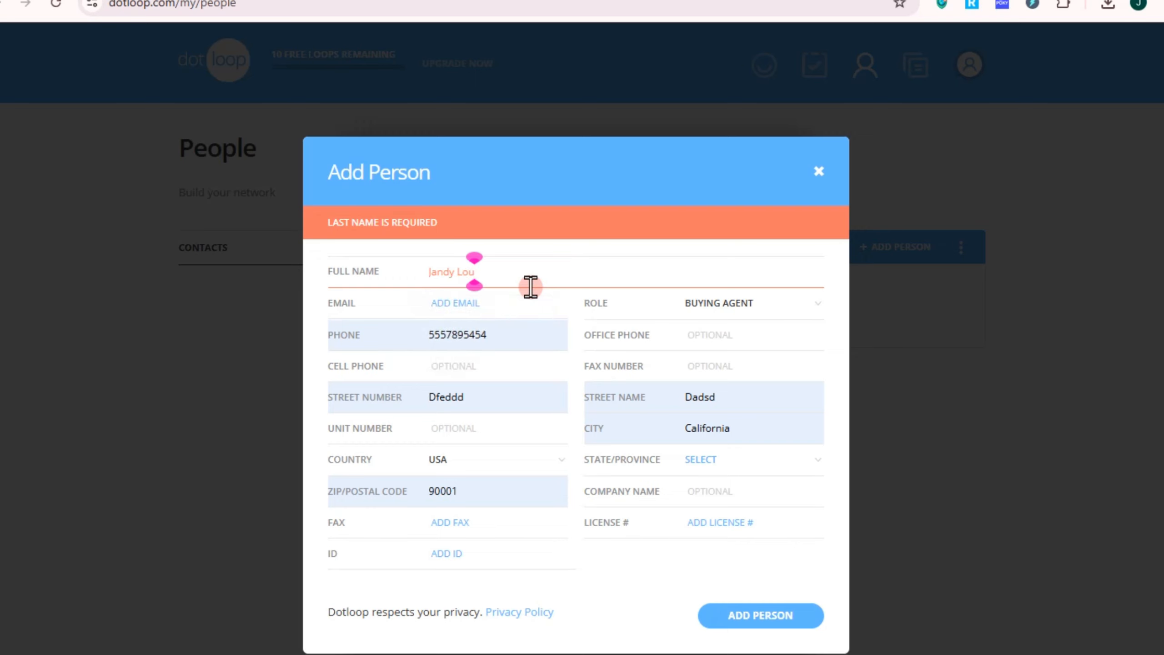
{"action": "left_click", "coordinate": [757, 616]}
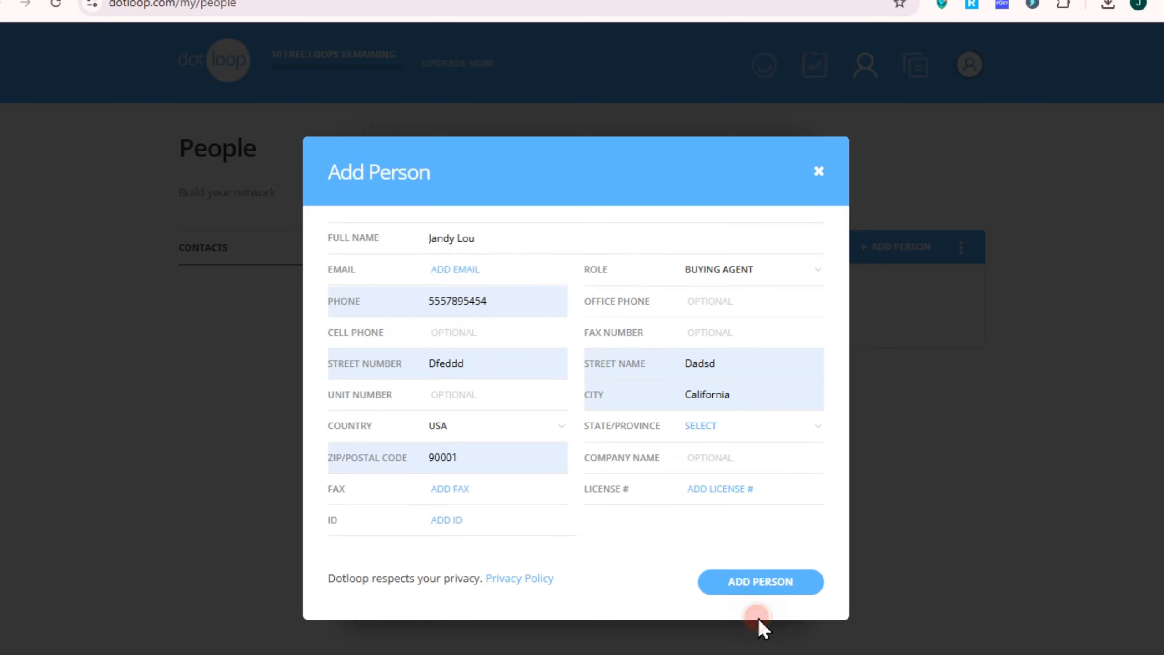
{"action": "left_click", "coordinate": [760, 582]}
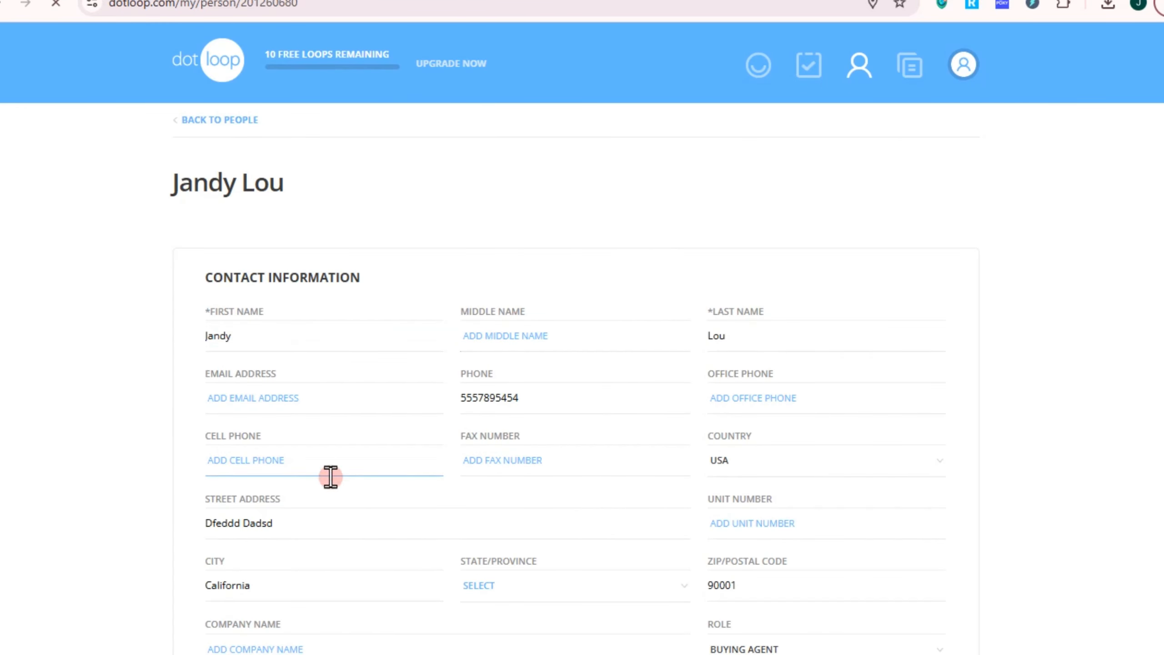
Review and save the new contact's details, and return to the People list.
{"action": "scroll", "coordinate": [585, 510], "scroll_direction": "down", "scroll_amount": 2}
{"action": "scroll", "coordinate": [608, 548], "scroll_direction": "down", "scroll_amount": 5}
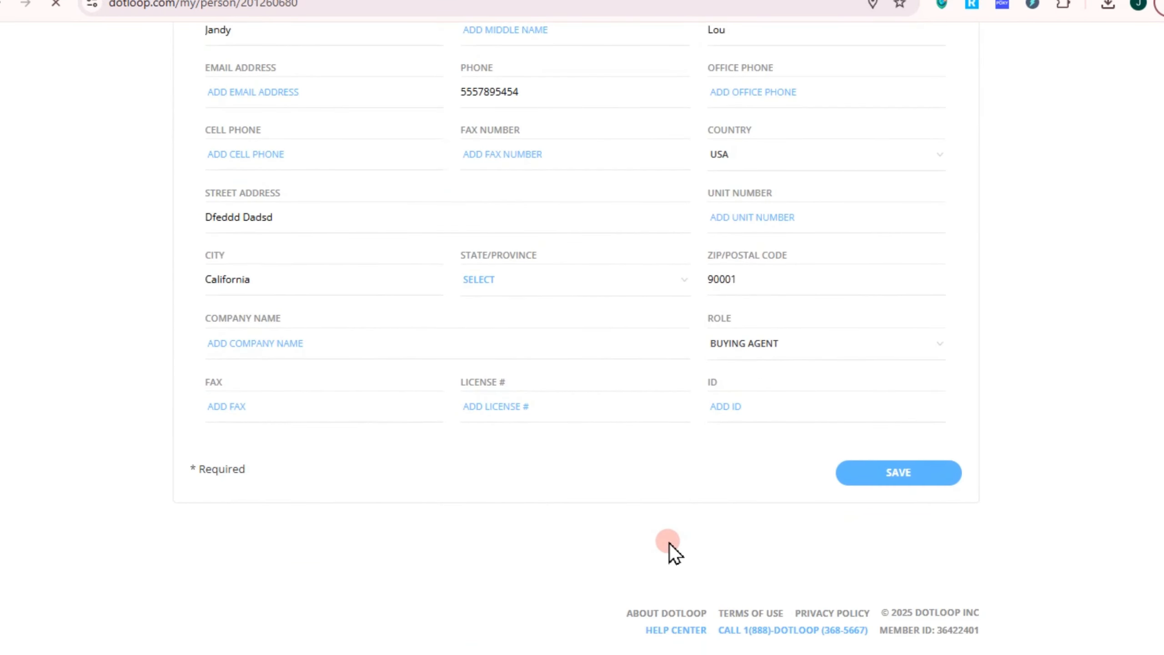
{"action": "left_click", "coordinate": [854, 473]}
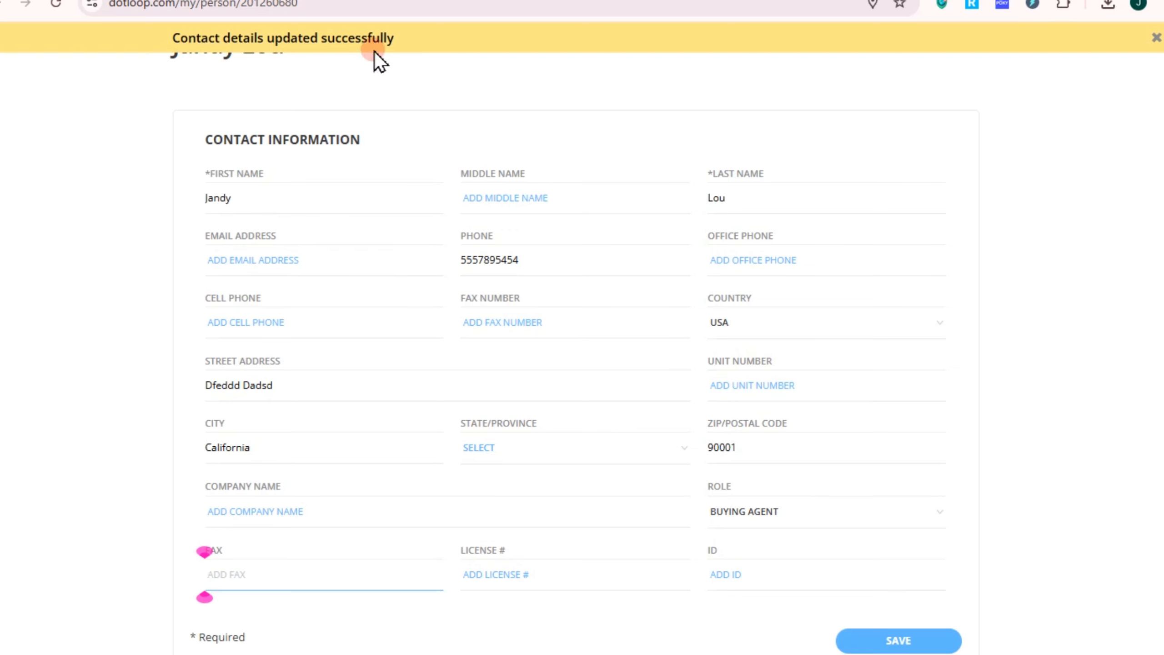
{"action": "scroll", "coordinate": [187, 131], "scroll_direction": "up", "scroll_amount": 3}
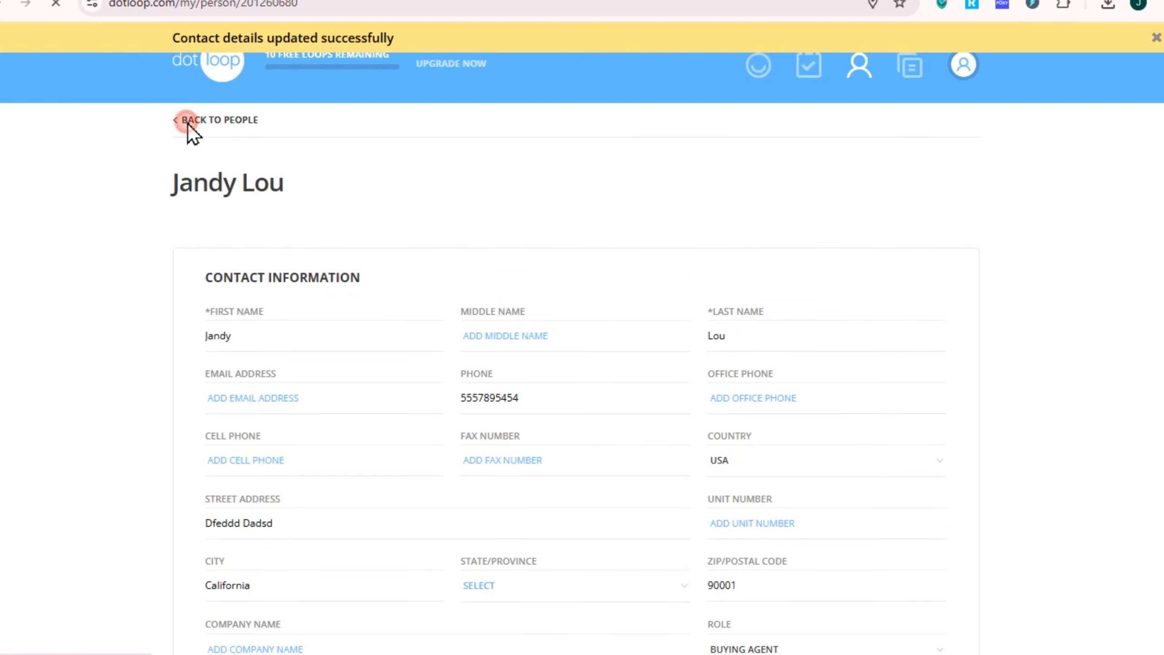
{"action": "left_click", "coordinate": [187, 122]}
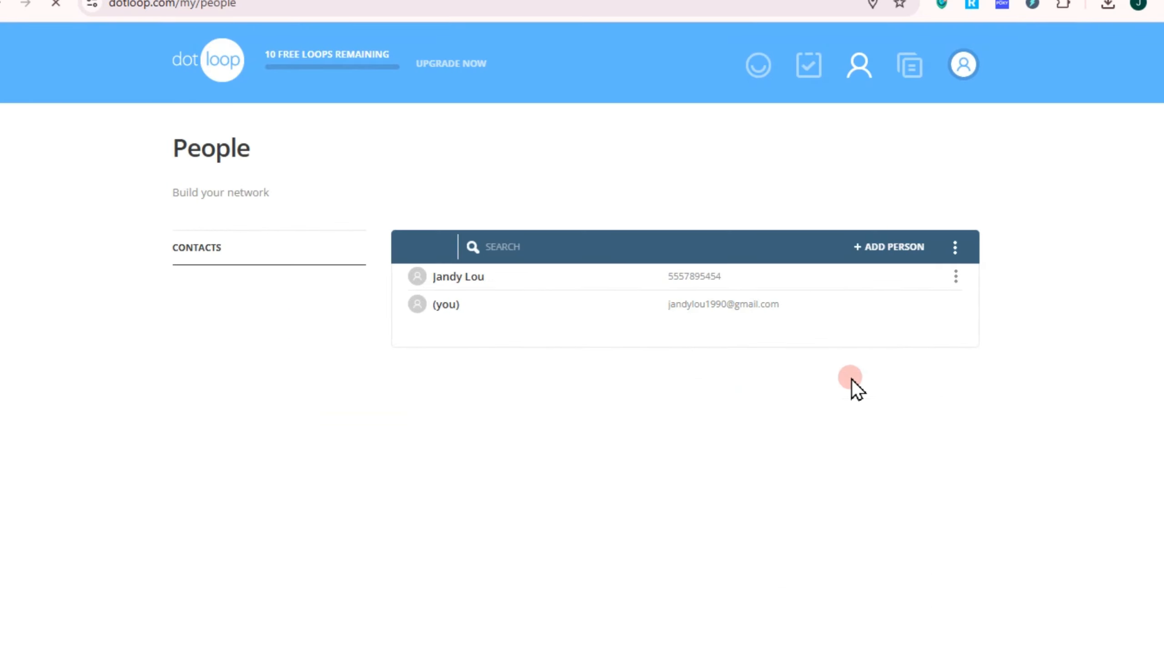
Add a second person to the contacts with their full name and the Listing Agent role.
{"action": "left_click", "coordinate": [724, 253]}
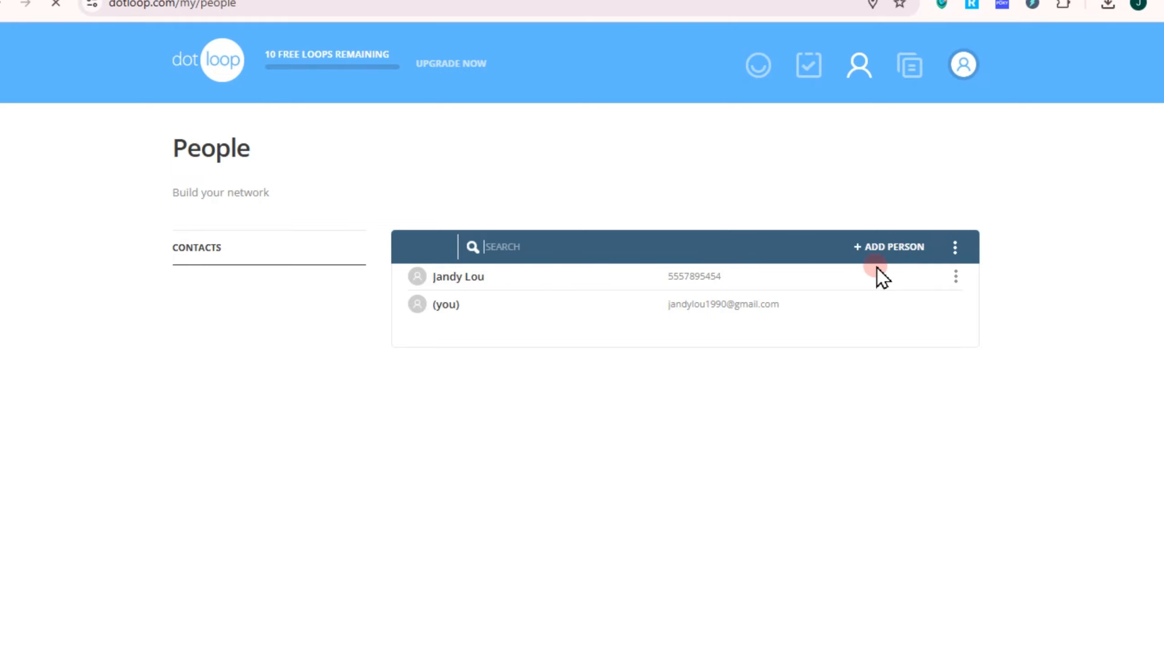
{"action": "left_click", "coordinate": [892, 247]}
{"action": "left_click", "coordinate": [448, 245]}
{"action": "left_click", "coordinate": [481, 258]}
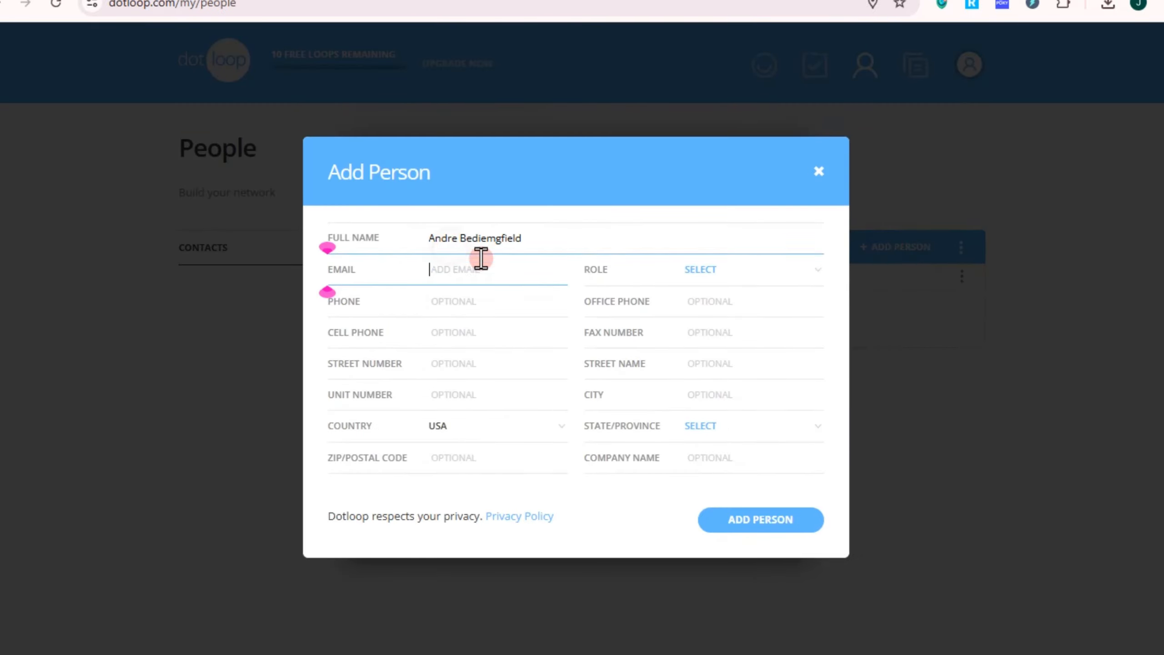
{"action": "left_click", "coordinate": [739, 280]}
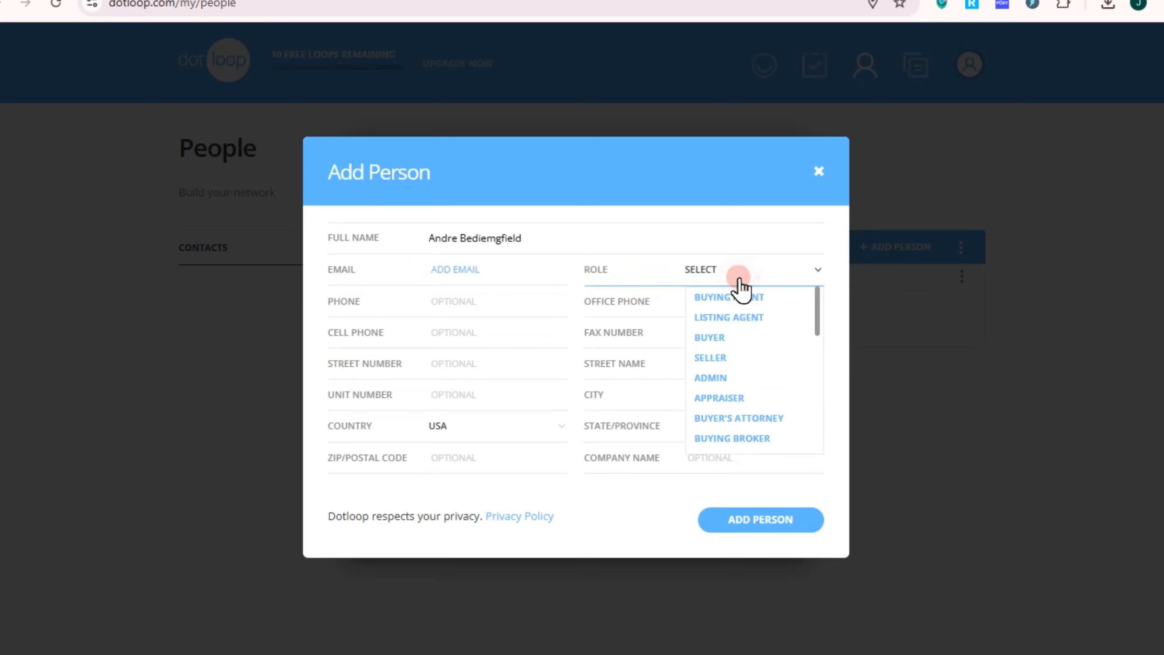
{"action": "left_click", "coordinate": [730, 319]}
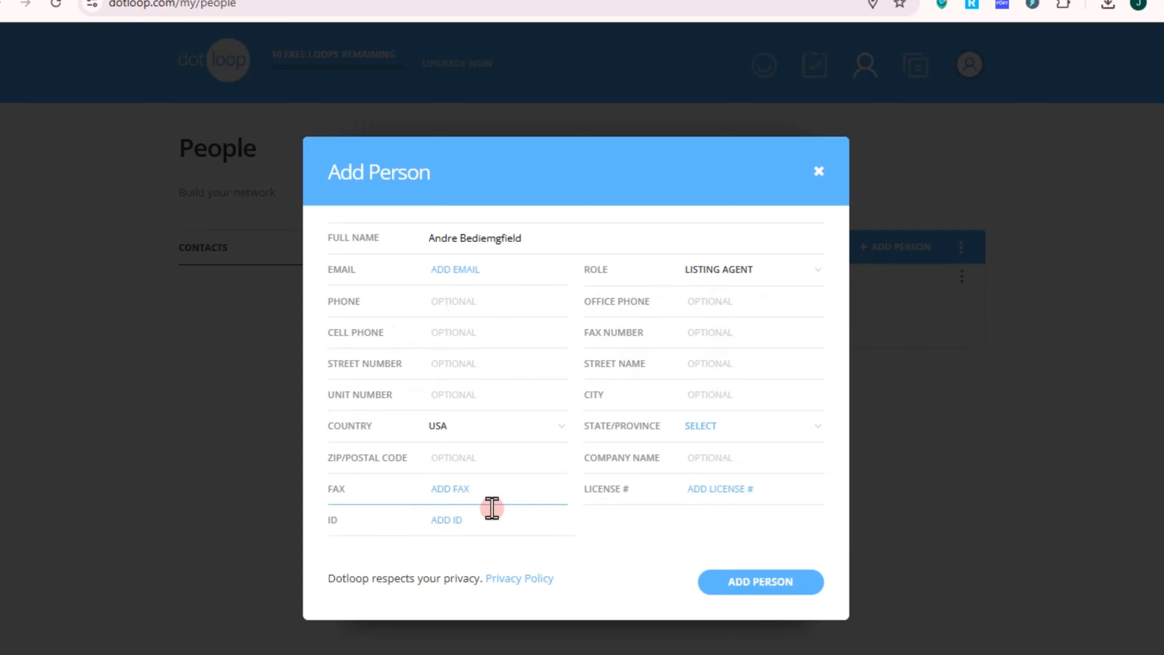
{"action": "left_click", "coordinate": [763, 588]}
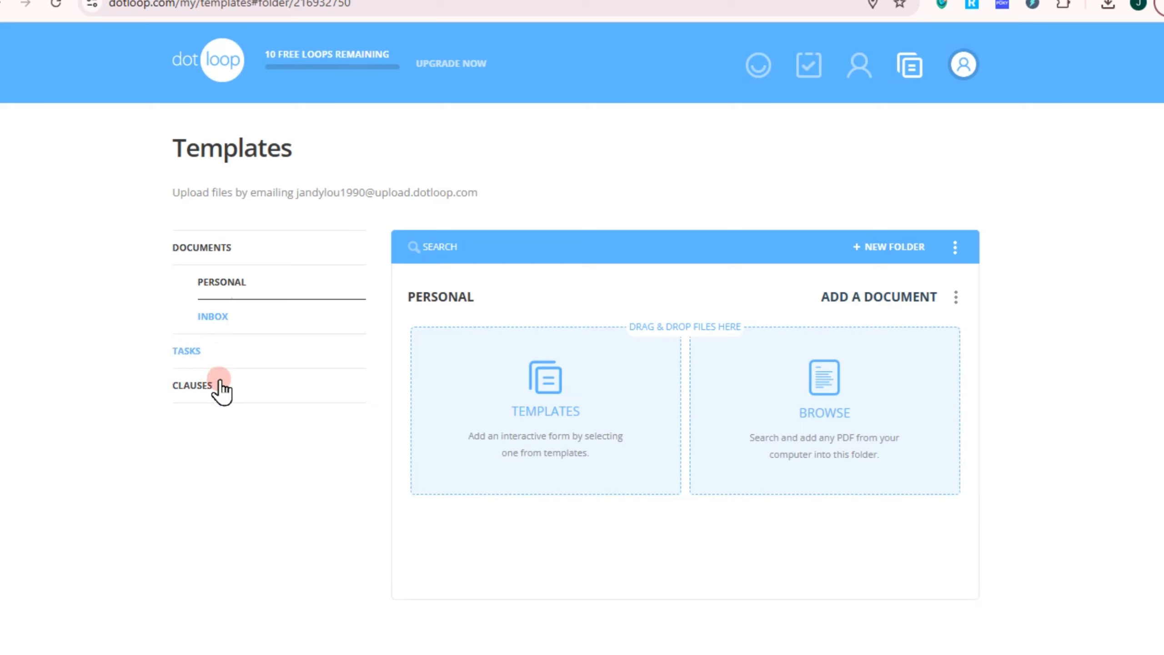
Try to copy a document from the Inbox or Personal templates into the Personal folder, and close the document chooser.
{"action": "left_click", "coordinate": [575, 393]}
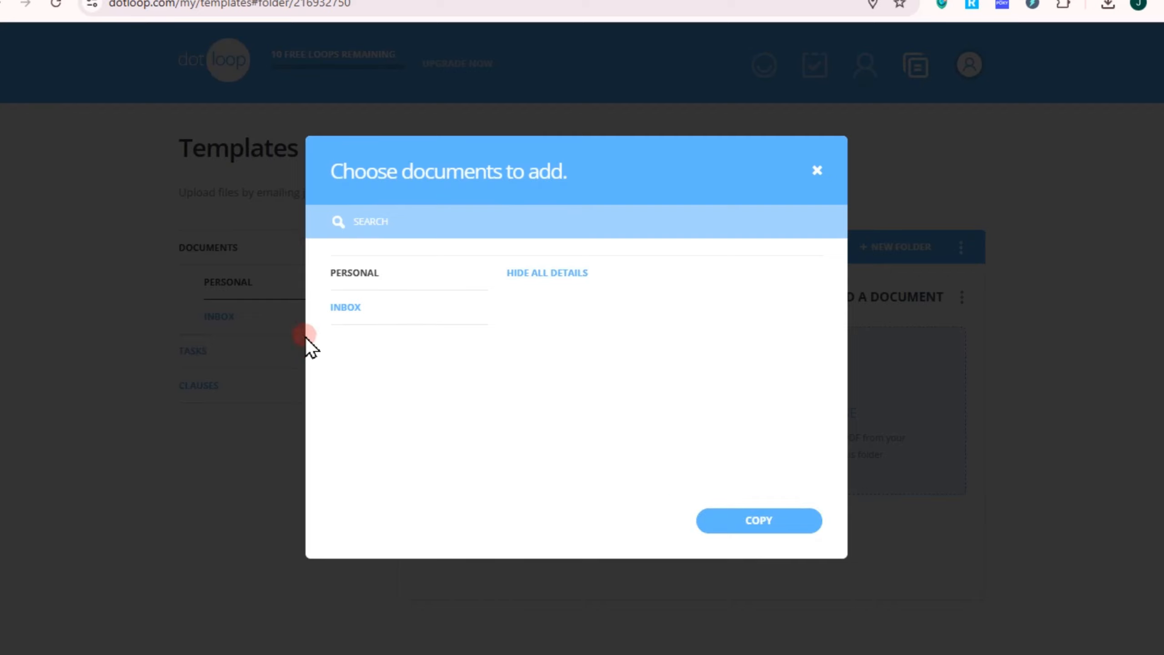
{"action": "left_click", "coordinate": [355, 310]}
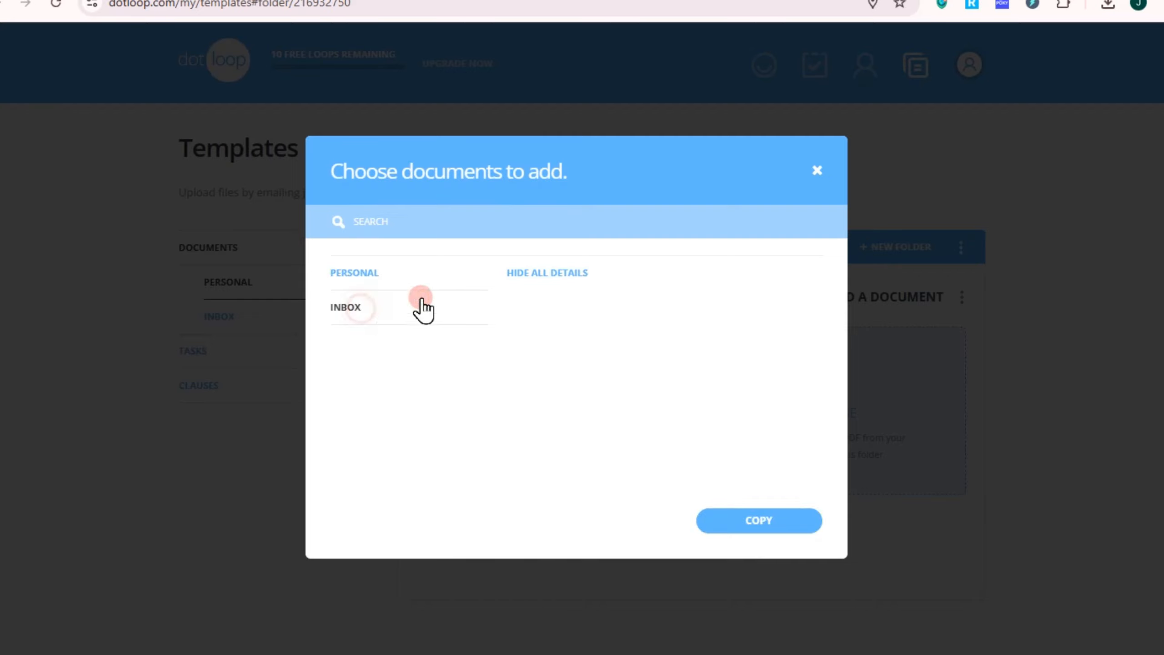
{"action": "left_click", "coordinate": [758, 521]}
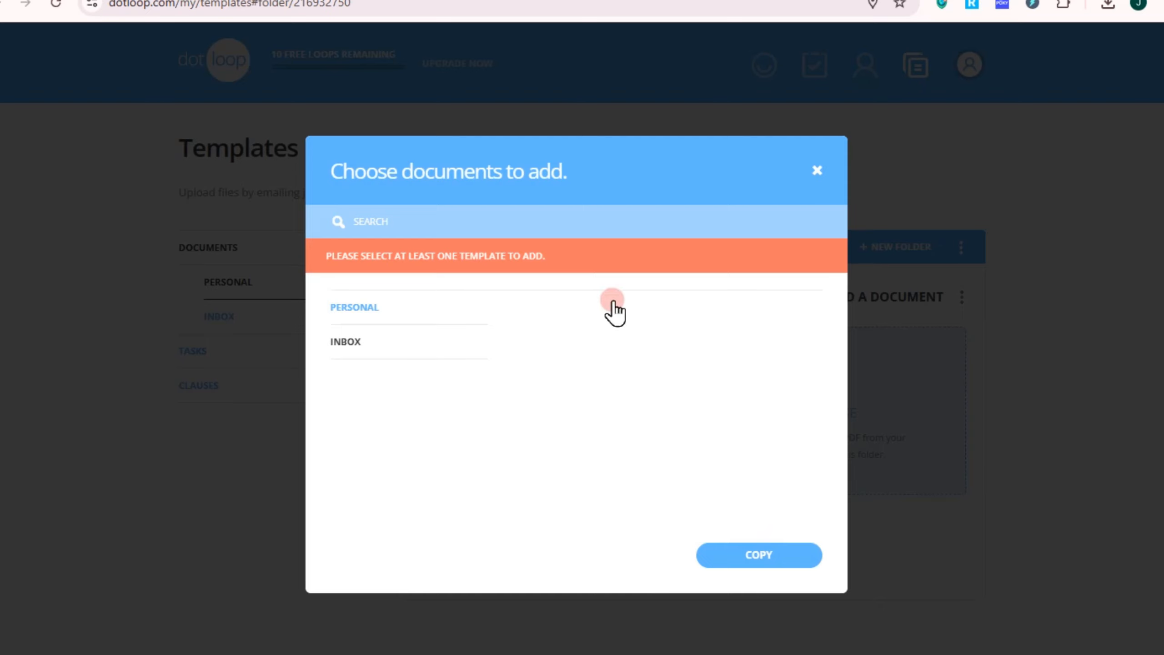
{"action": "left_click", "coordinate": [449, 308]}
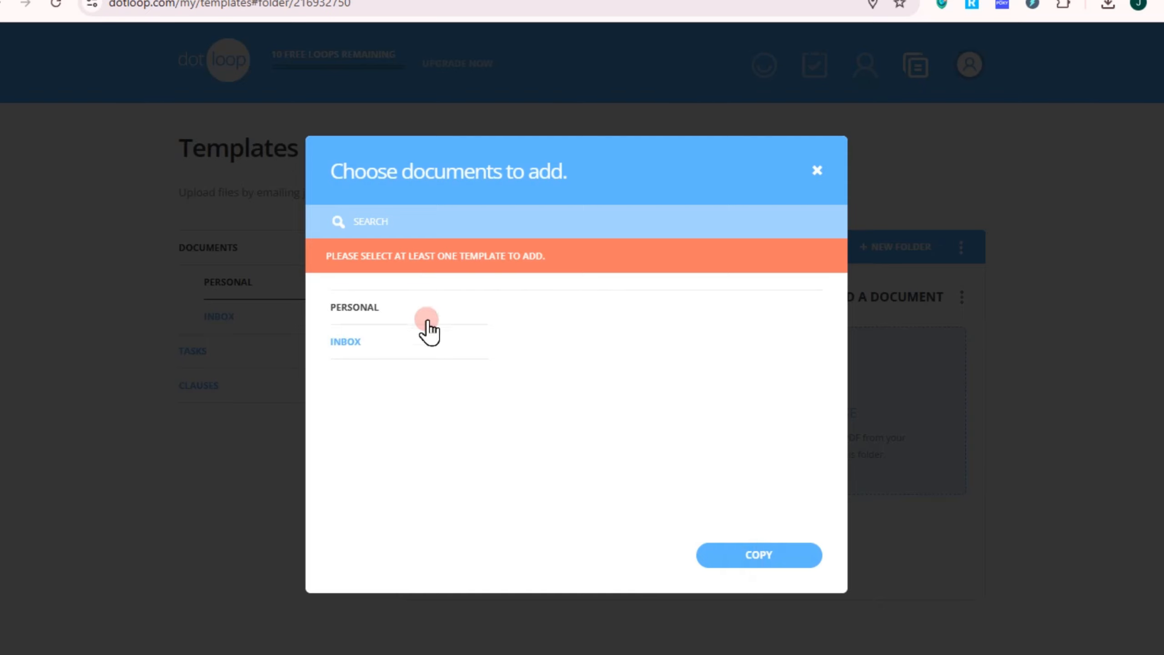
{"action": "left_click", "coordinate": [403, 222]}
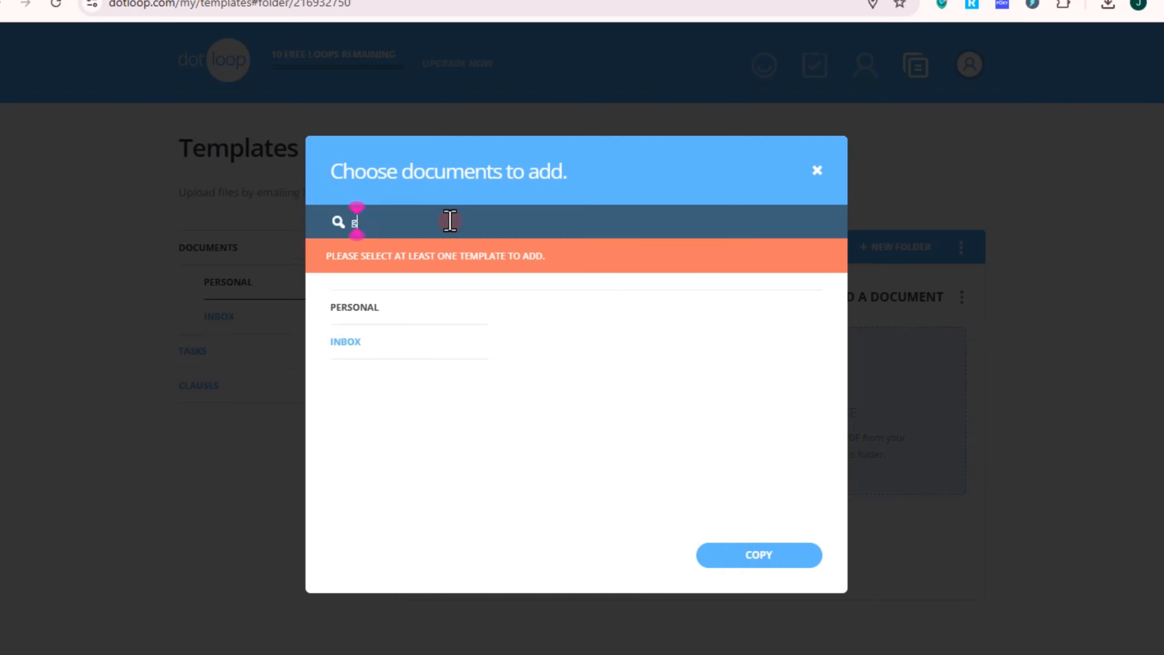
{"action": "left_click", "coordinate": [817, 170]}
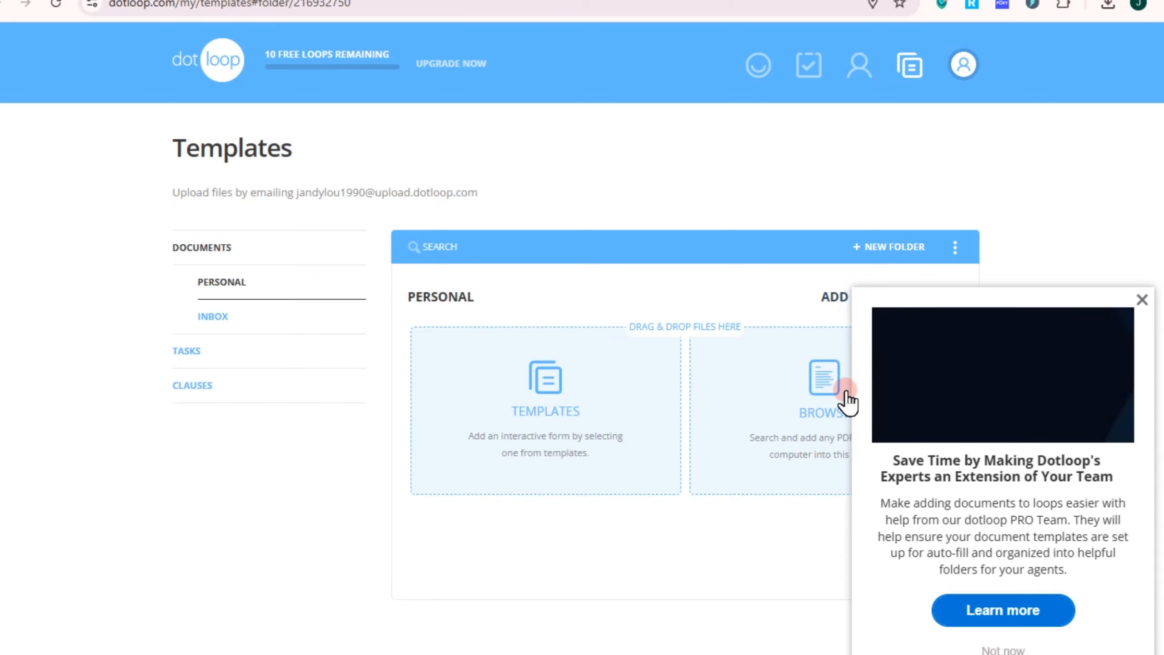
Upload the first PDF listed under Last week from the computer into the Personal templates folder, and dismiss the promotional pop-up.
{"action": "left_click", "coordinate": [807, 442]}
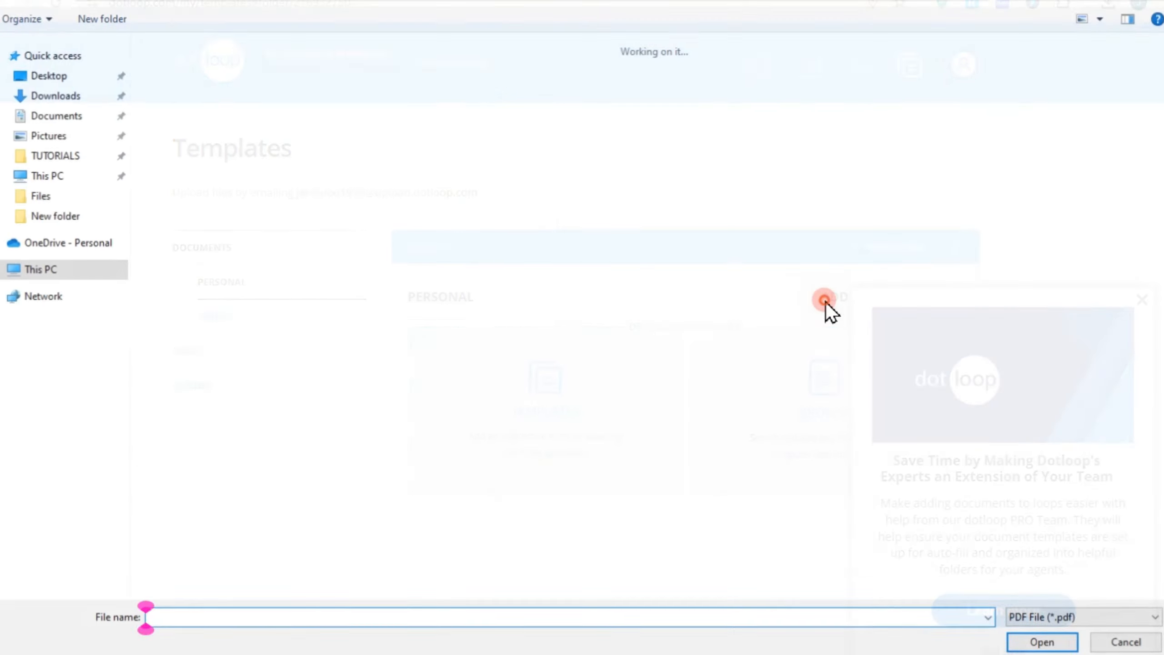
{"action": "left_click", "coordinate": [190, 124]}
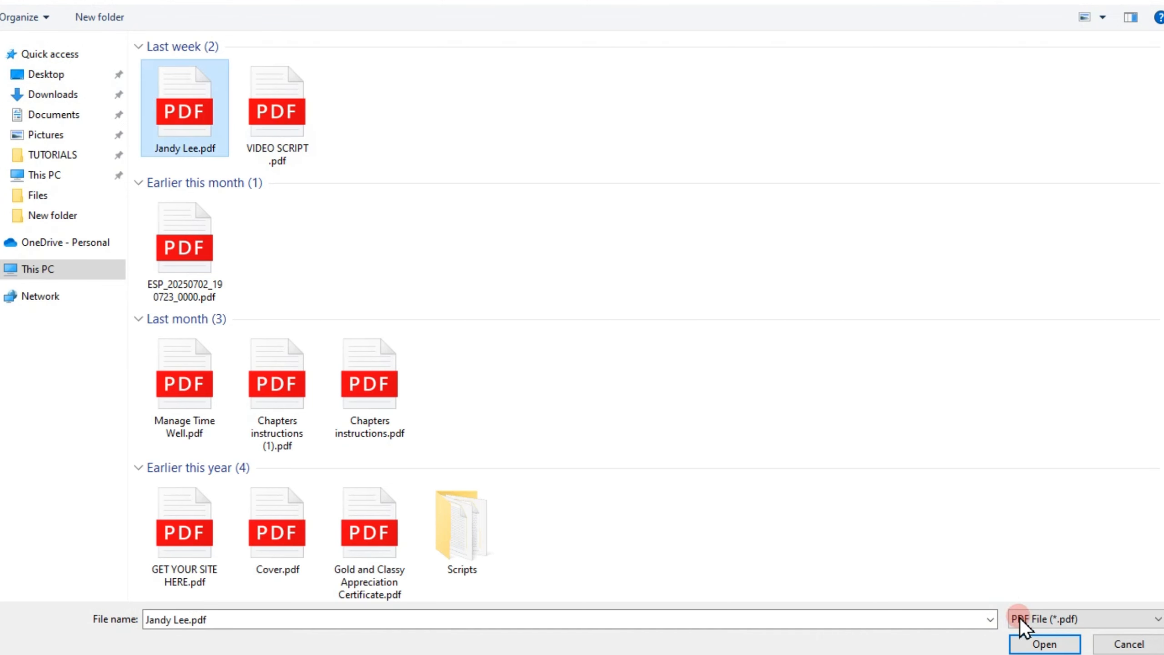
{"action": "left_click", "coordinate": [1037, 644]}
{"action": "left_click", "coordinate": [1143, 301]}
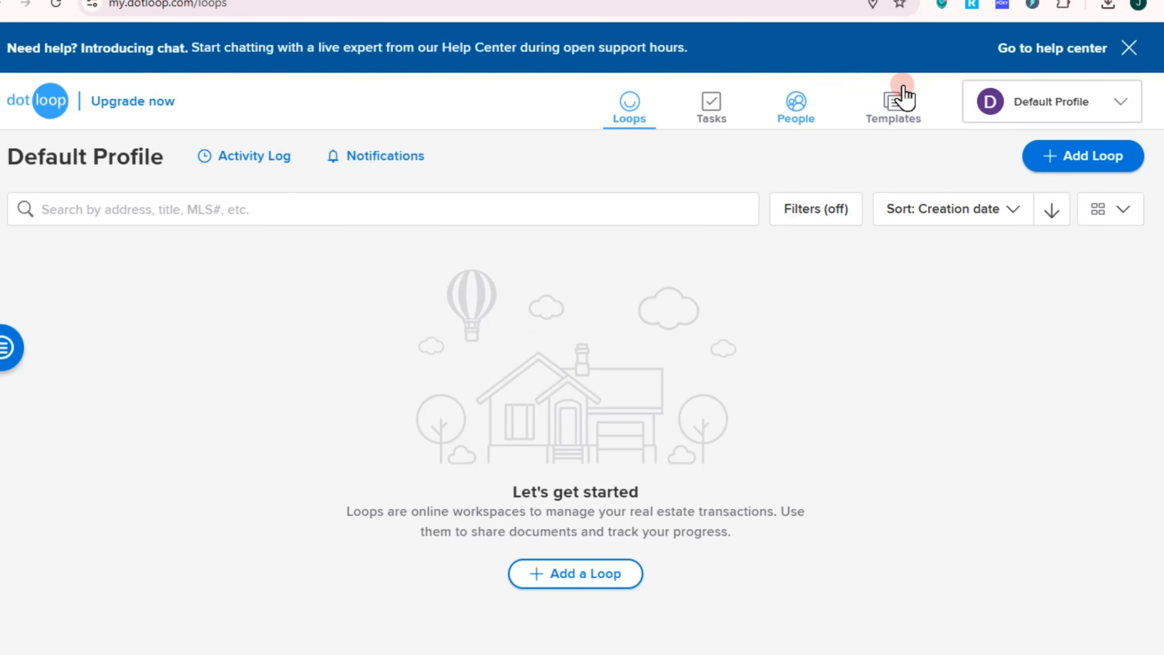
View the profile's account and help options, and dismiss the email verification request.
{"action": "left_click", "coordinate": [1127, 104]}
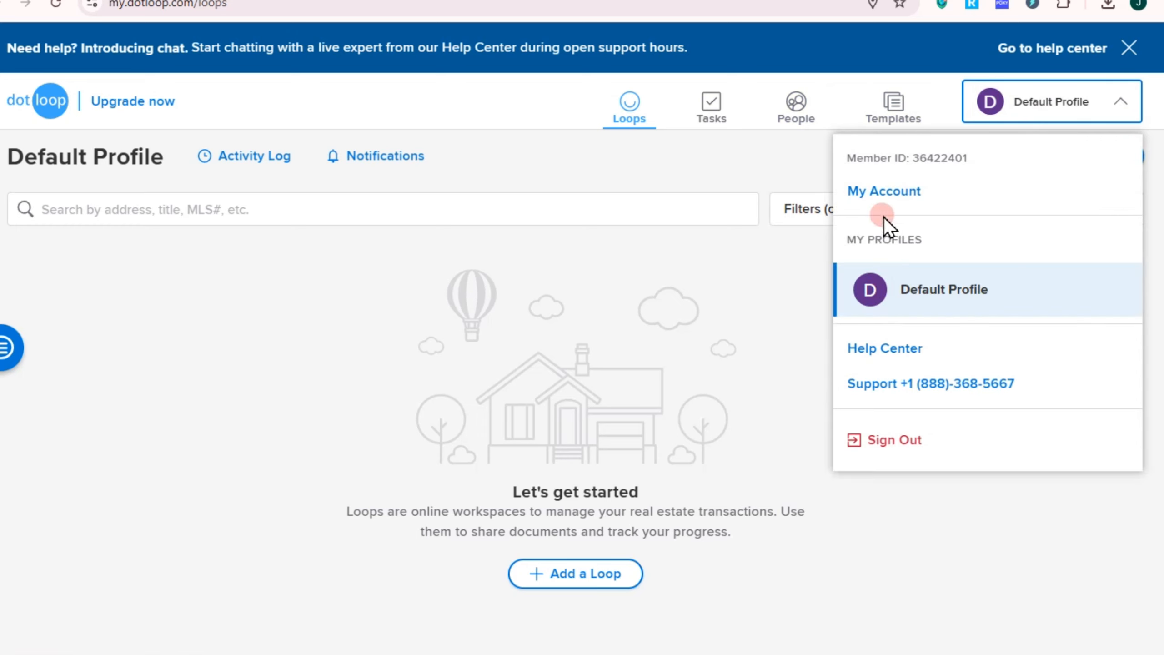
{"action": "left_click", "coordinate": [781, 265]}
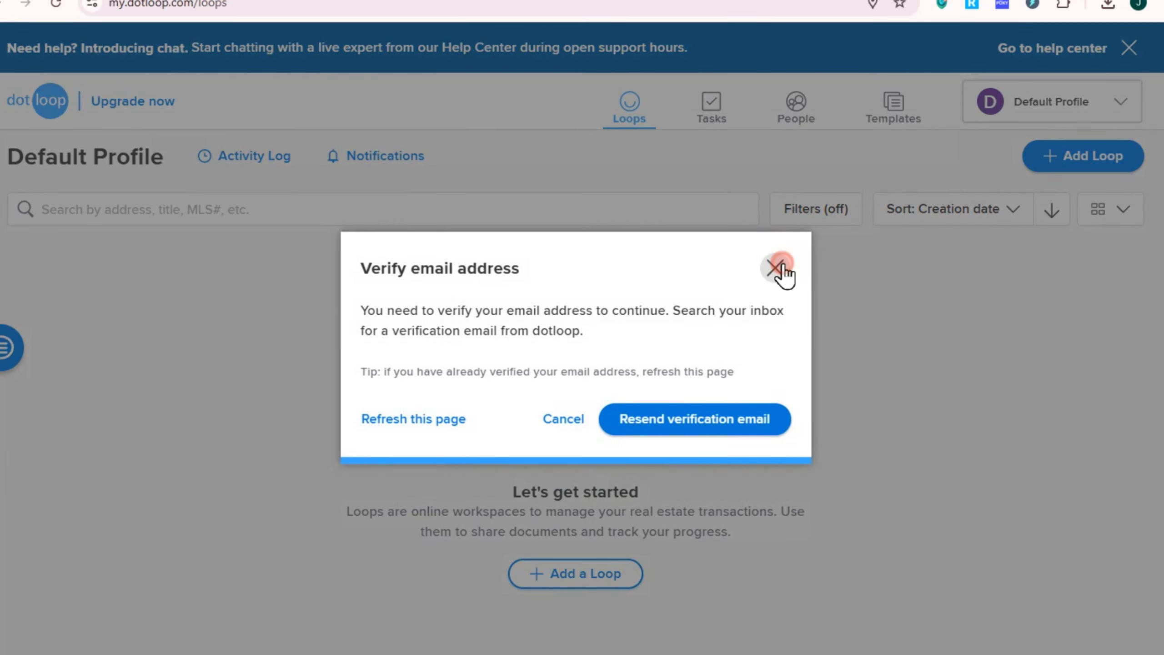
{"action": "left_click", "coordinate": [776, 268]}
Start a new loop, search with the client's name, choose the suggested property in Sikeston MO, and skip the MLS membership verification.
{"action": "left_click", "coordinate": [1093, 152]}
{"action": "left_click", "coordinate": [817, 379]}
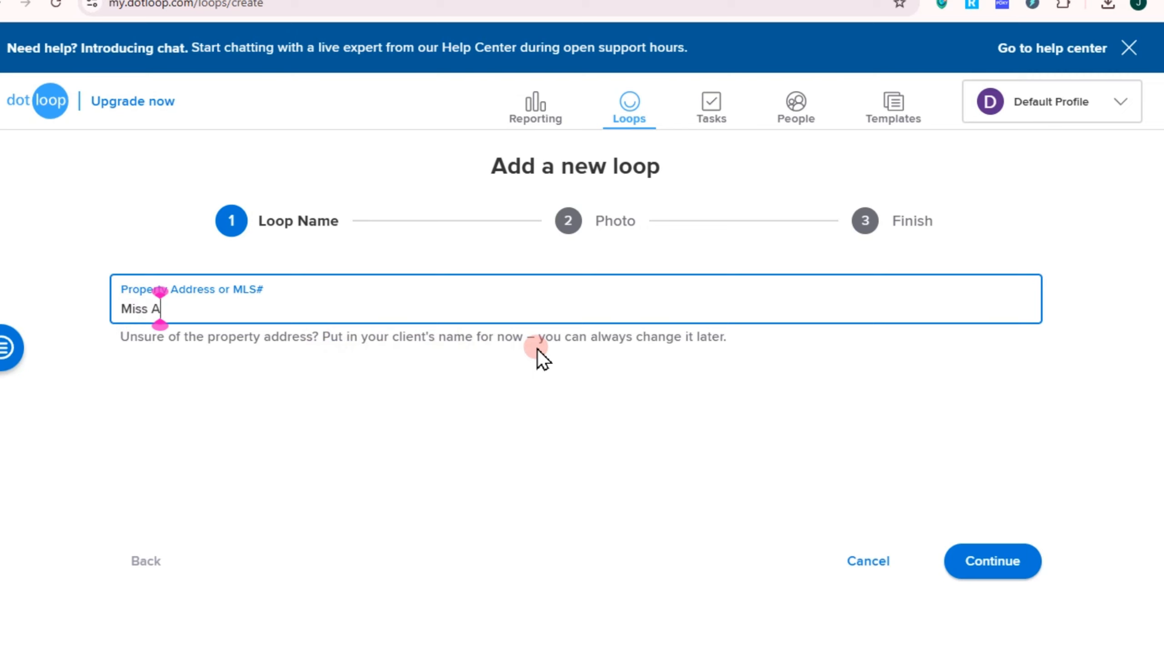
{"action": "type", "text": "ndrea"}
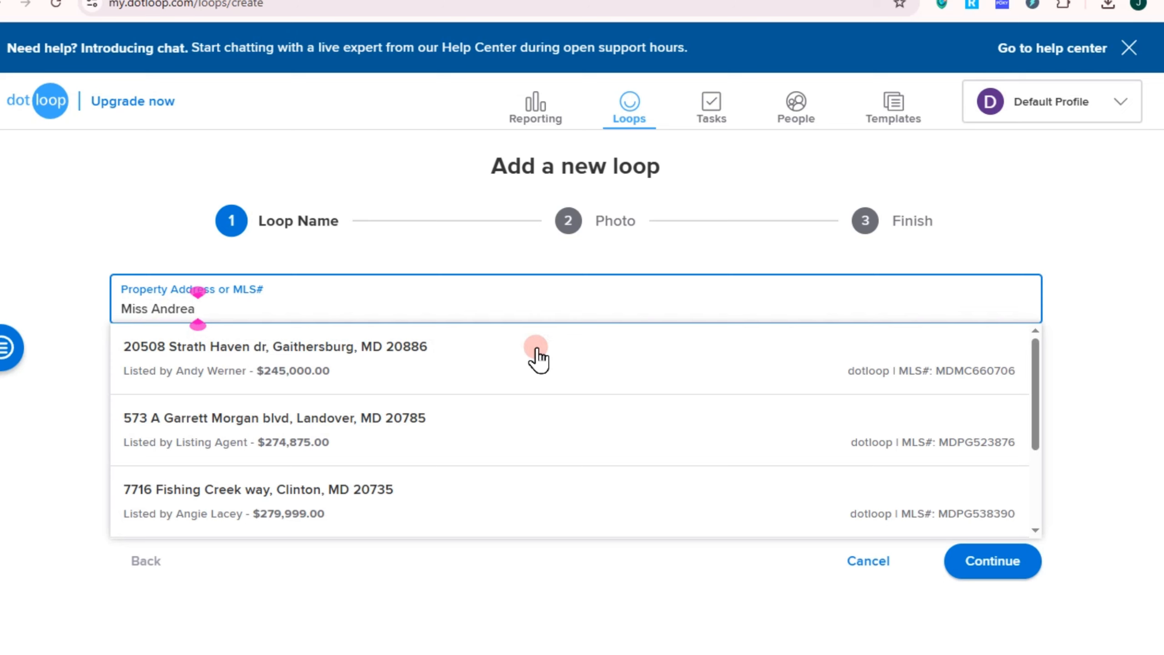
{"action": "left_click", "coordinate": [287, 365]}
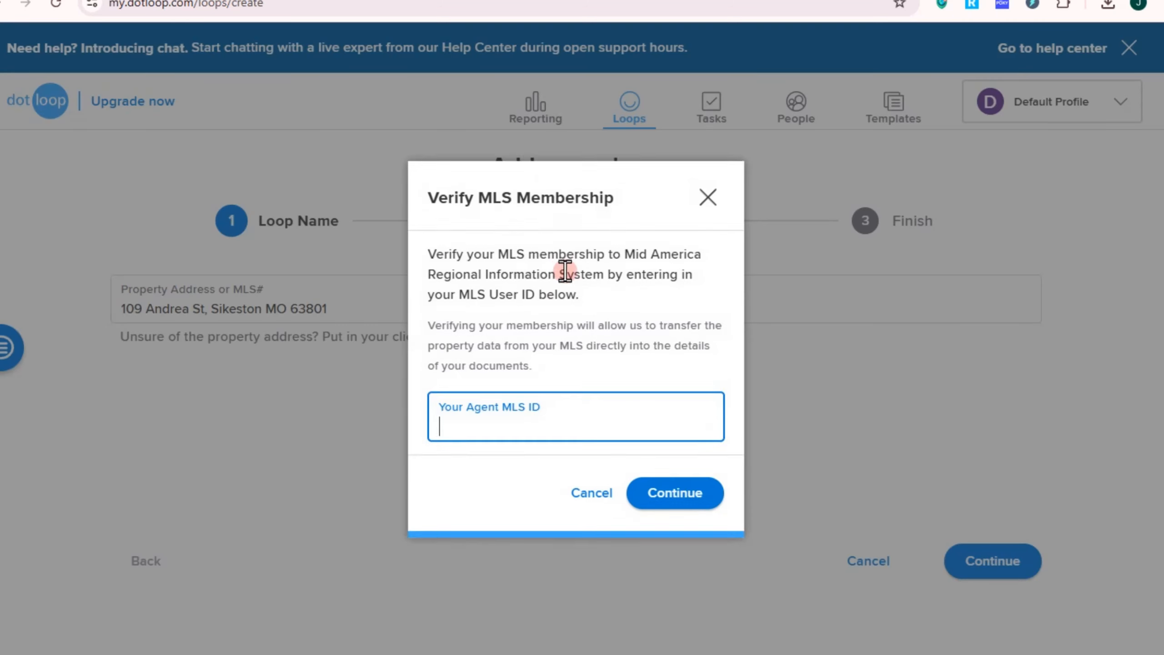
{"action": "left_click", "coordinate": [591, 499]}
{"action": "left_click", "coordinate": [983, 580]}
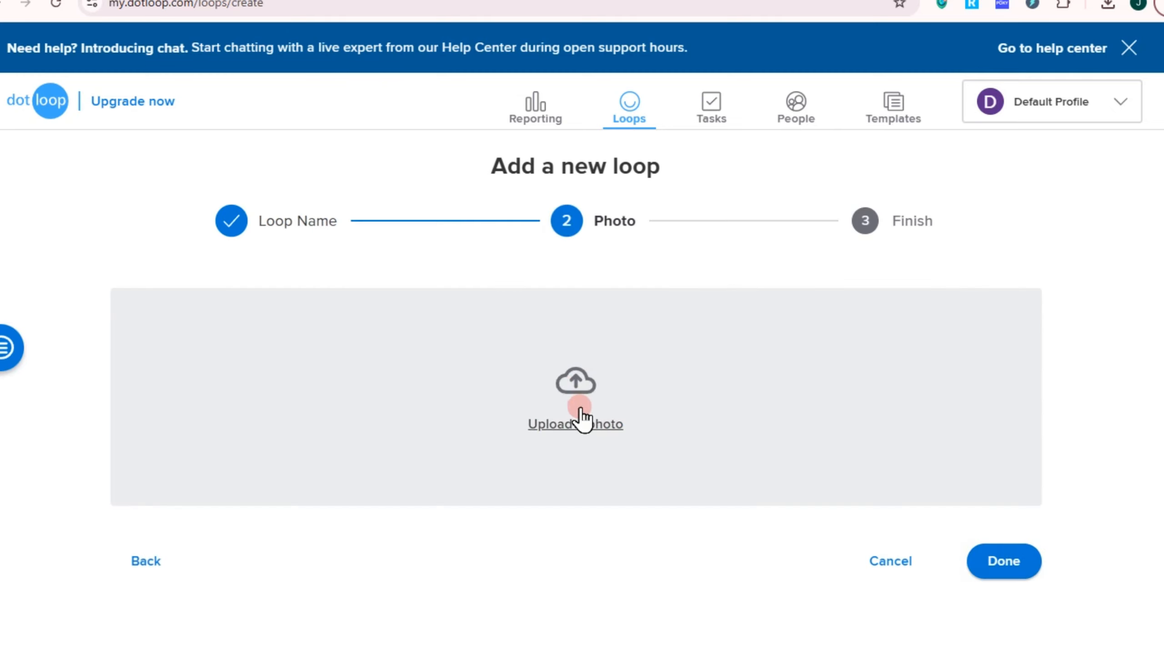
Upload a portrait photo for the new loop, finish creating it and open the loop.
{"action": "left_click", "coordinate": [574, 399]}
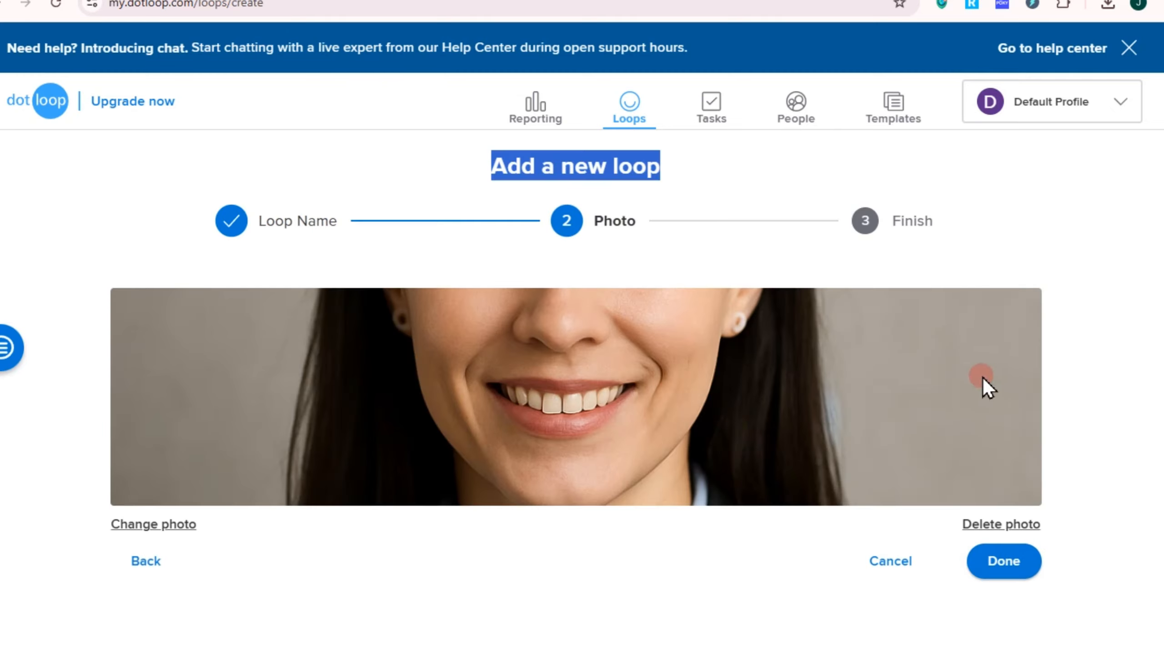
{"action": "left_click", "coordinate": [637, 361]}
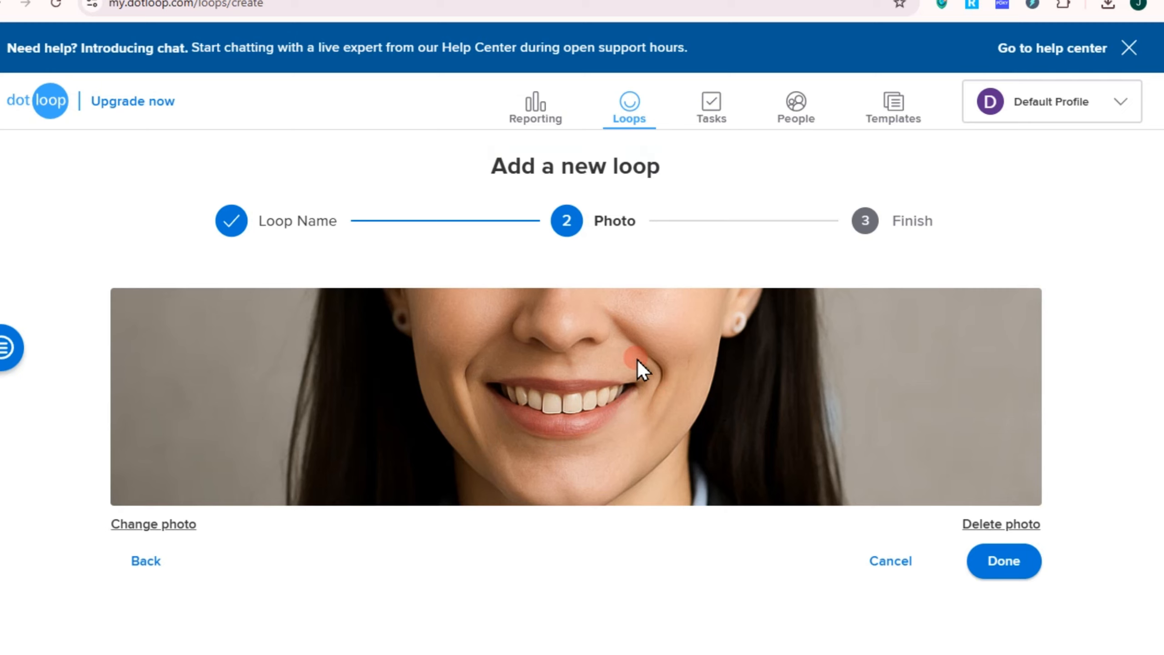
{"action": "left_click", "coordinate": [1006, 562]}
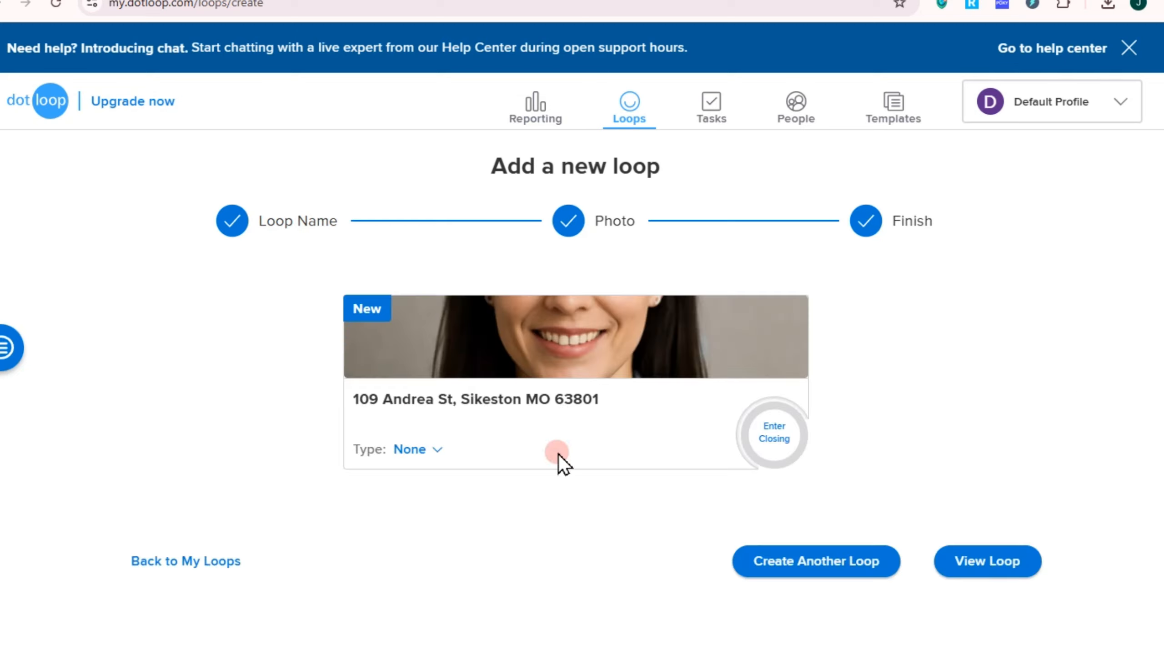
{"action": "left_click", "coordinate": [990, 564]}
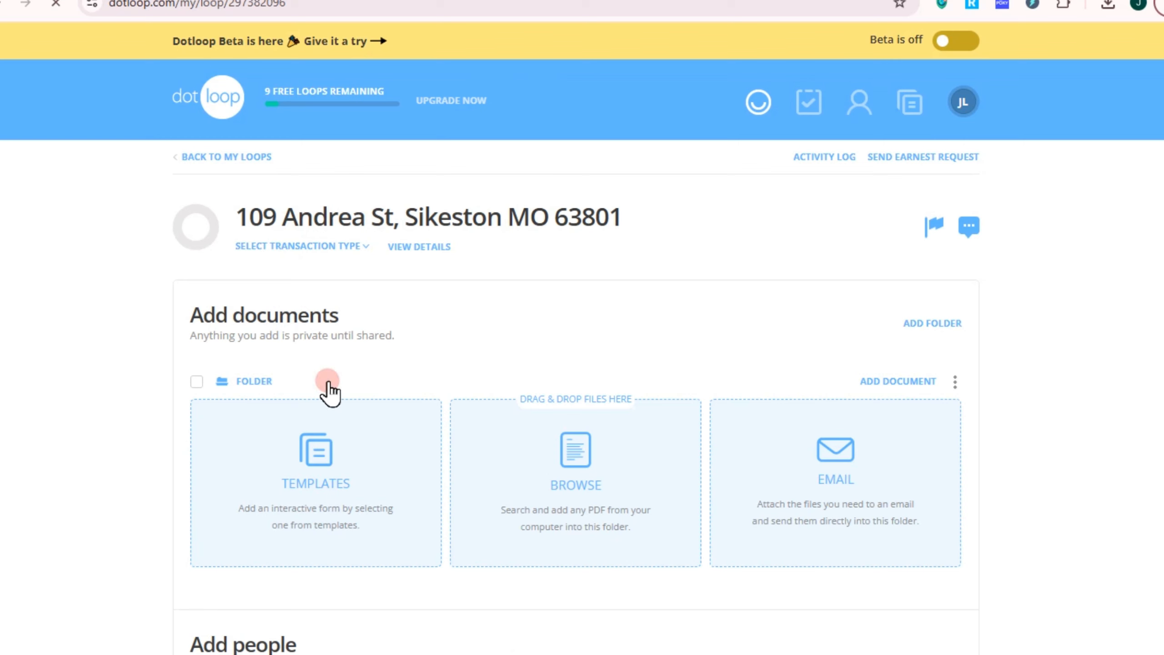
Add a folder named New Folder to the loop's documents, and show the add-document options of the original folder.
{"action": "scroll", "coordinate": [390, 535], "scroll_direction": "down", "scroll_amount": 5}
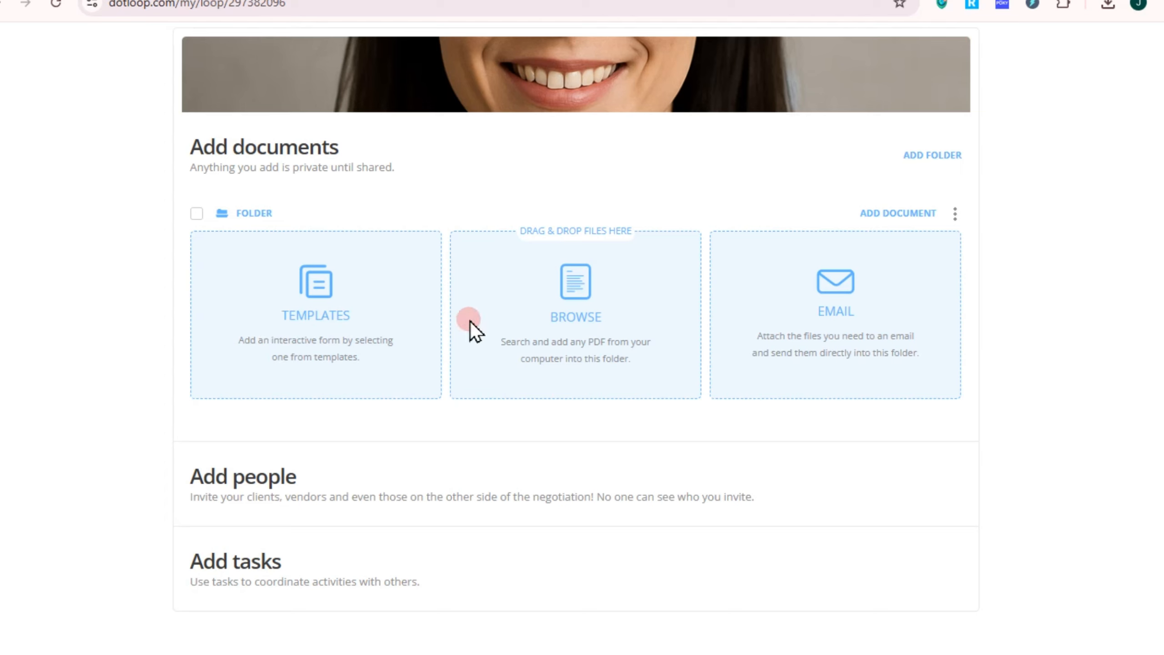
{"action": "scroll", "coordinate": [593, 520], "scroll_direction": "down", "scroll_amount": 2}
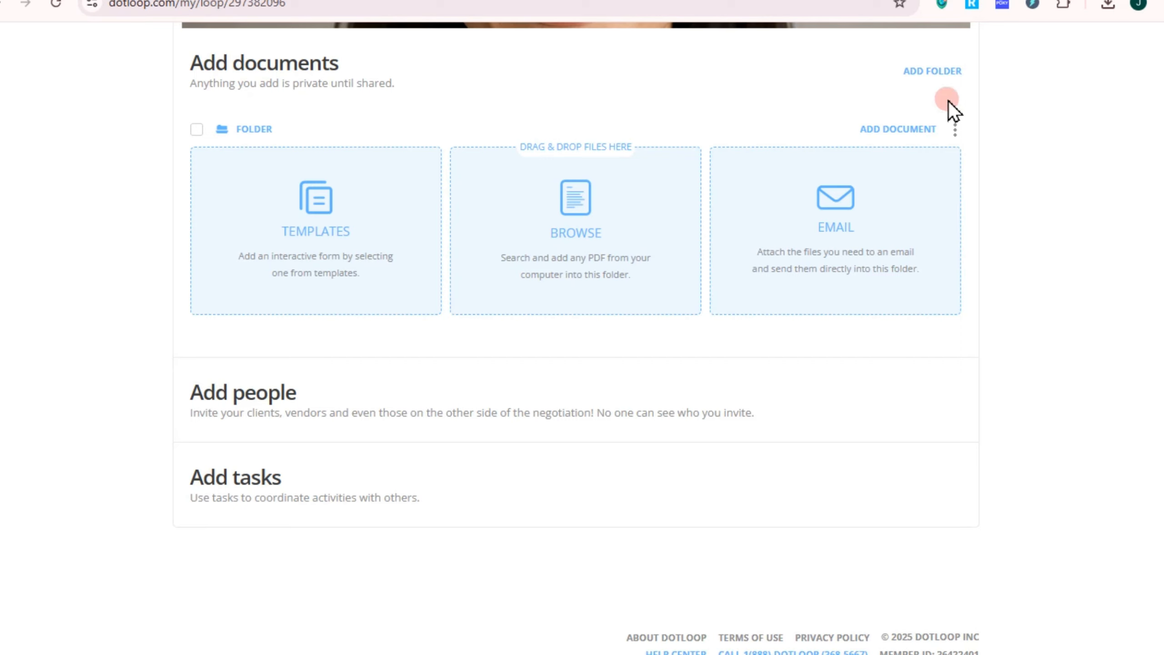
{"action": "left_click", "coordinate": [933, 74]}
{"action": "scroll", "coordinate": [665, 224], "scroll_direction": "up", "scroll_amount": 4}
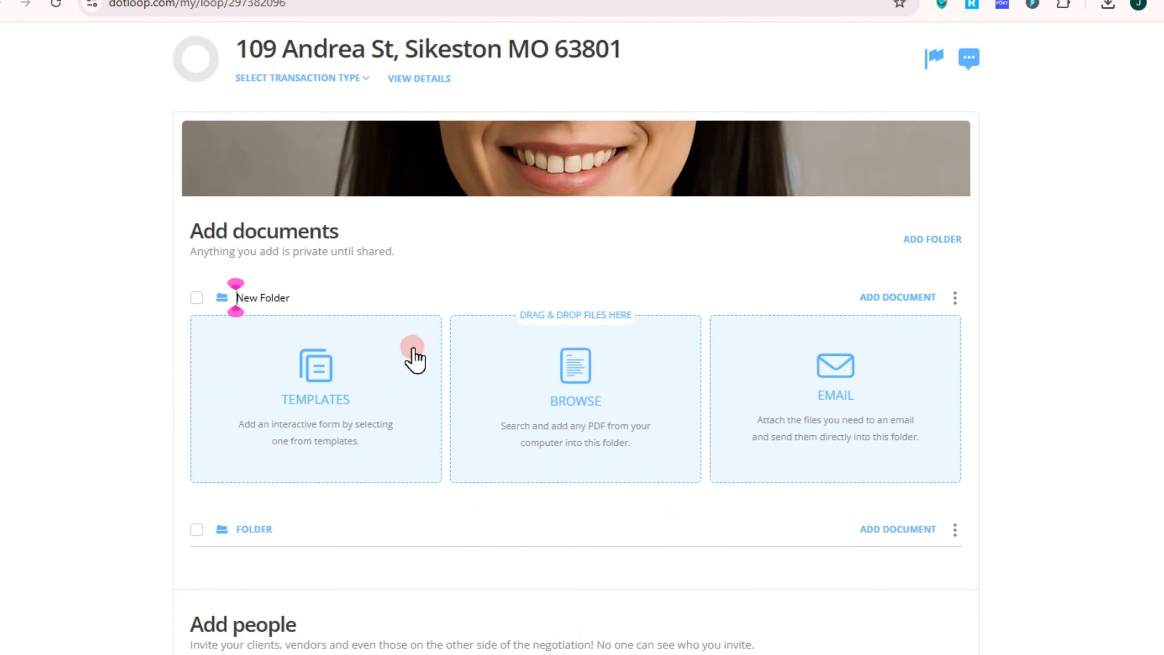
{"action": "left_click", "coordinate": [271, 298]}
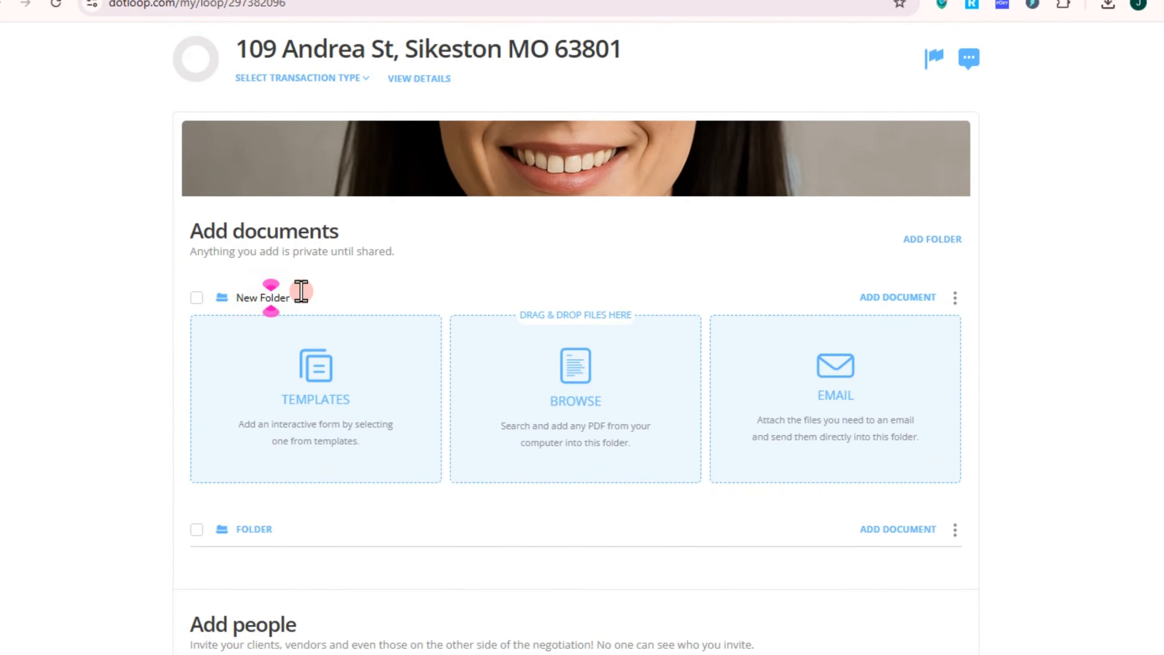
{"action": "scroll", "coordinate": [463, 513], "scroll_direction": "down", "scroll_amount": 5}
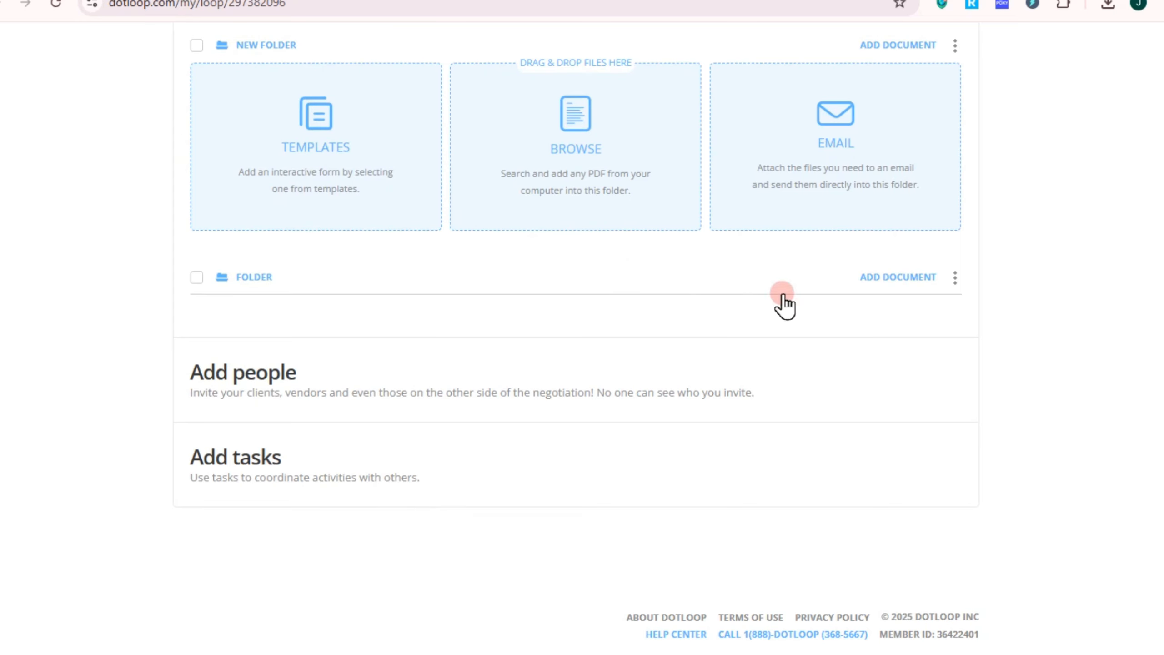
{"action": "left_click", "coordinate": [906, 275]}
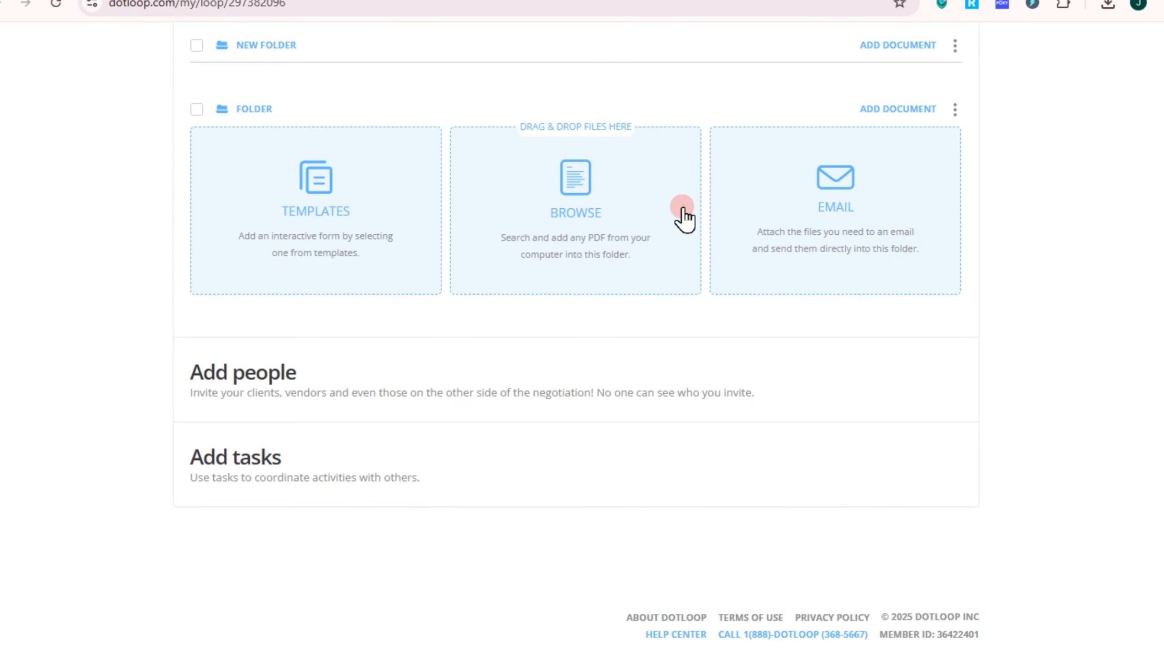
Set the loop's transaction type to Listing for Sale.
{"action": "scroll", "coordinate": [683, 216], "scroll_direction": "up", "scroll_amount": 9}
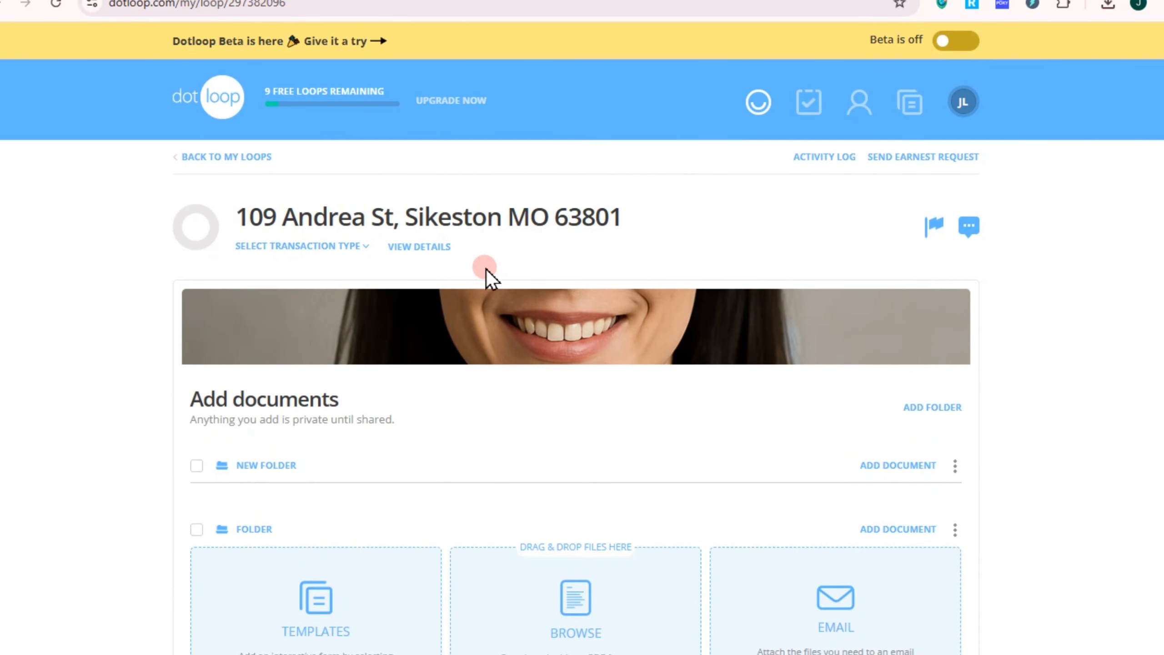
{"action": "left_click", "coordinate": [331, 251]}
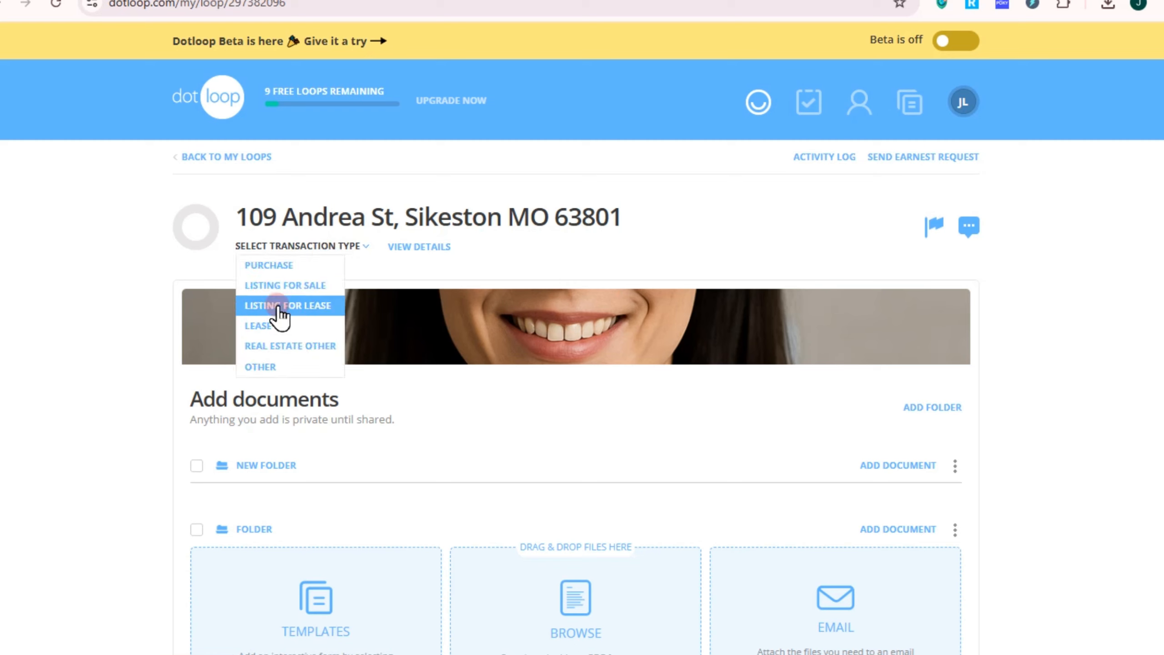
{"action": "left_click", "coordinate": [283, 285]}
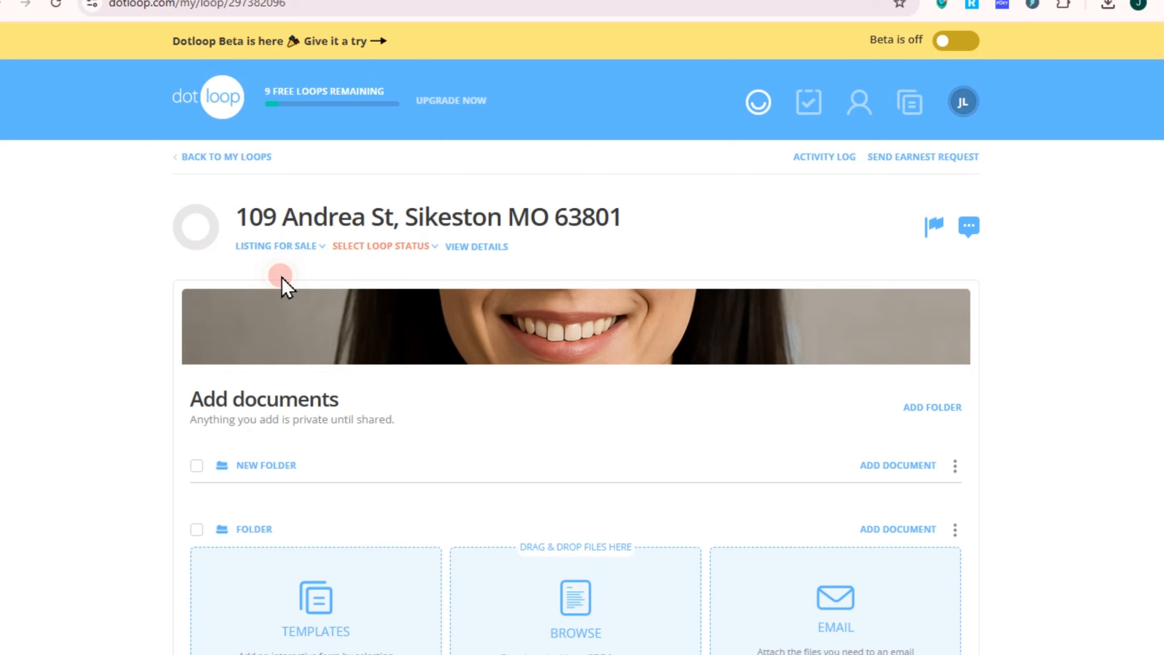
Examine the loop's details, covering people, property address, financials, contract and offer dates, referral, listing information, geographic description and property fields.
{"action": "left_click", "coordinate": [473, 250]}
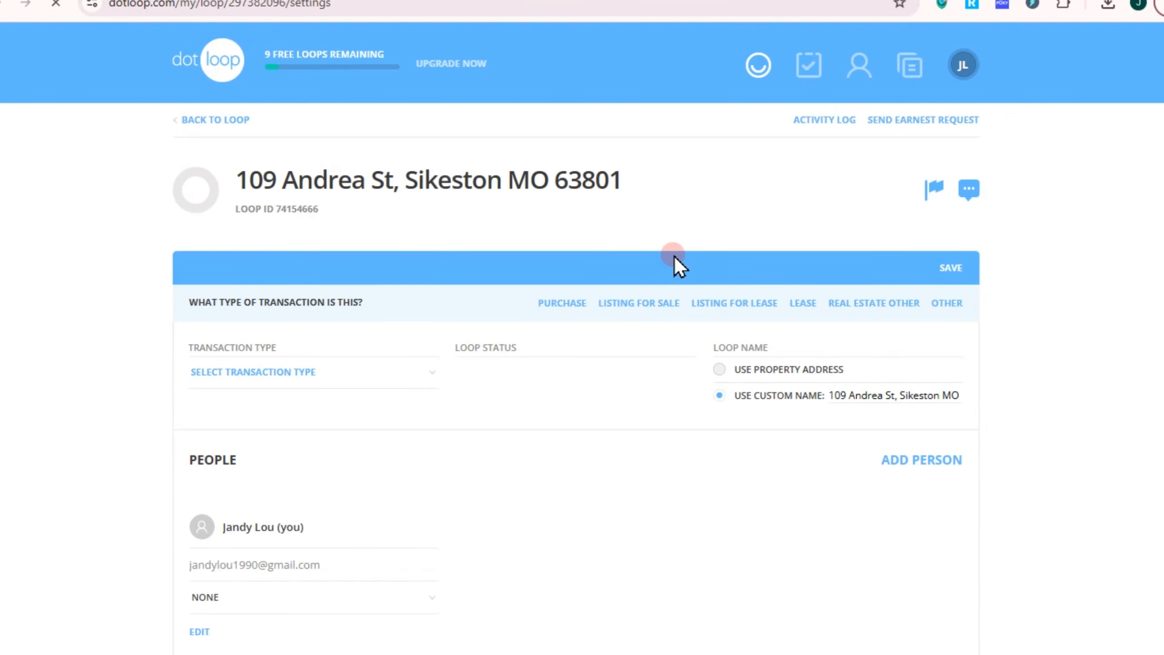
{"action": "scroll", "coordinate": [733, 354], "scroll_direction": "down", "scroll_amount": 5}
{"action": "scroll", "coordinate": [734, 354], "scroll_direction": "down", "scroll_amount": 13}
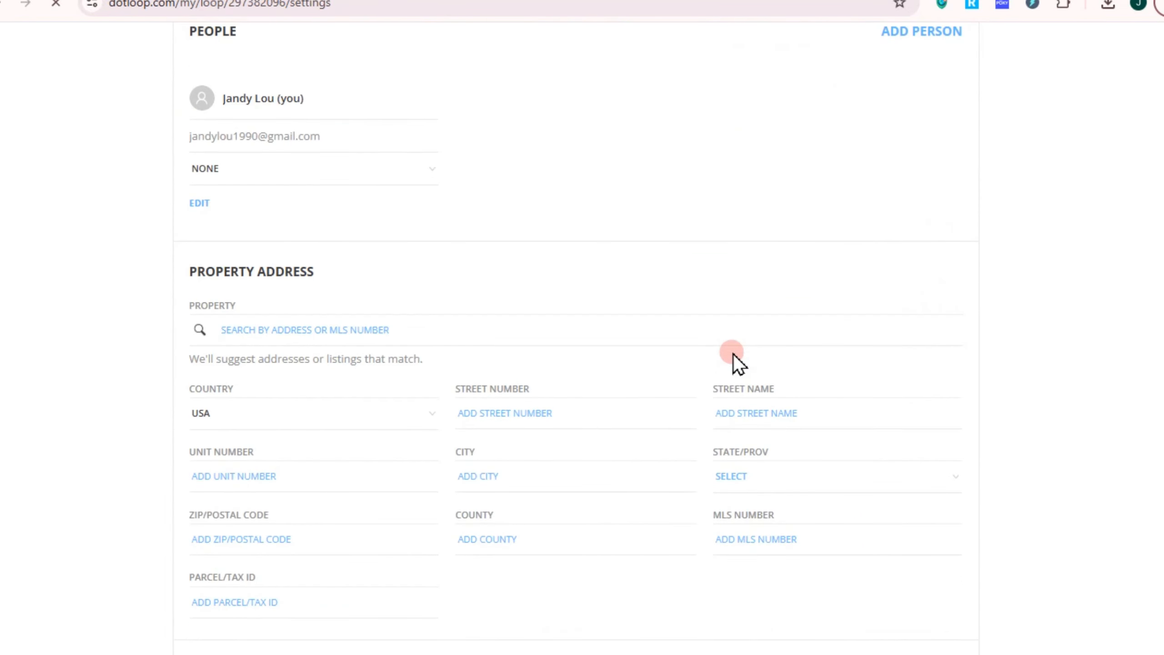
{"action": "scroll", "coordinate": [733, 354], "scroll_direction": "up", "scroll_amount": 1}
{"action": "scroll", "coordinate": [733, 354], "scroll_direction": "down", "scroll_amount": 3}
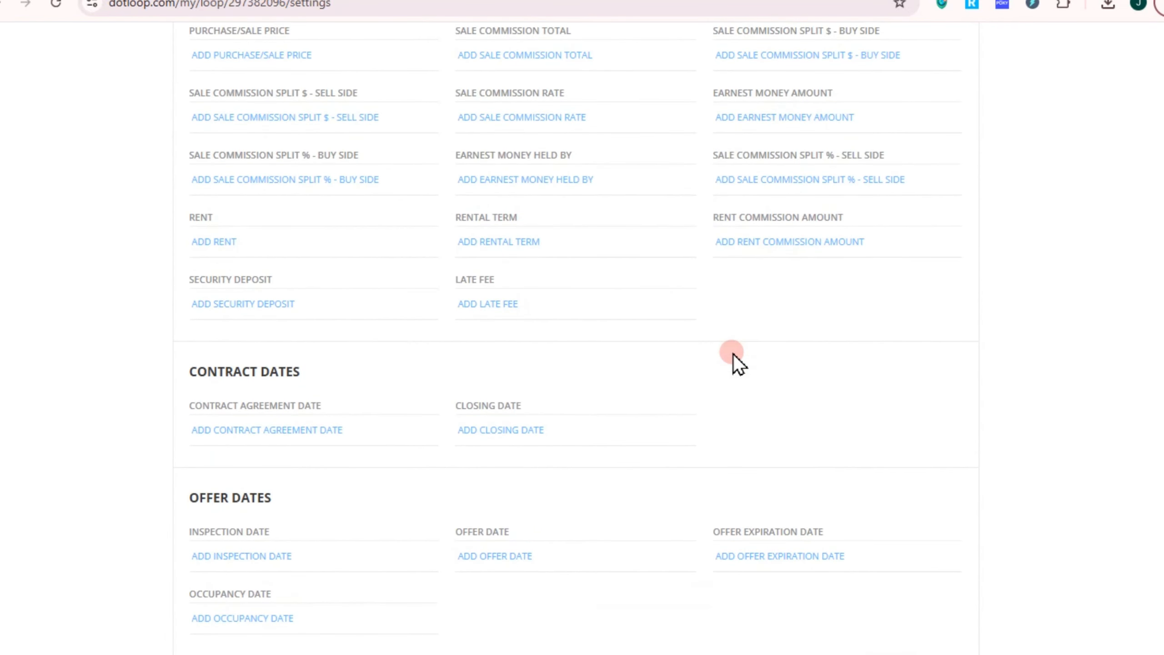
{"action": "scroll", "coordinate": [733, 354], "scroll_direction": "down", "scroll_amount": 10}
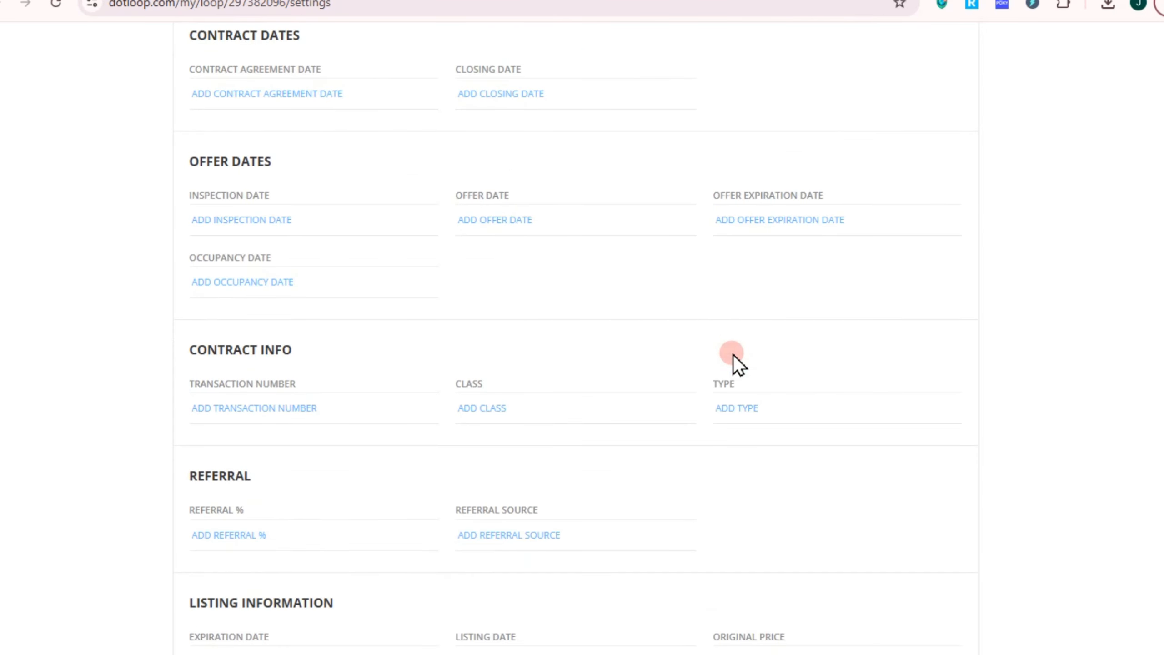
{"action": "scroll", "coordinate": [733, 355], "scroll_direction": "down", "scroll_amount": 6}
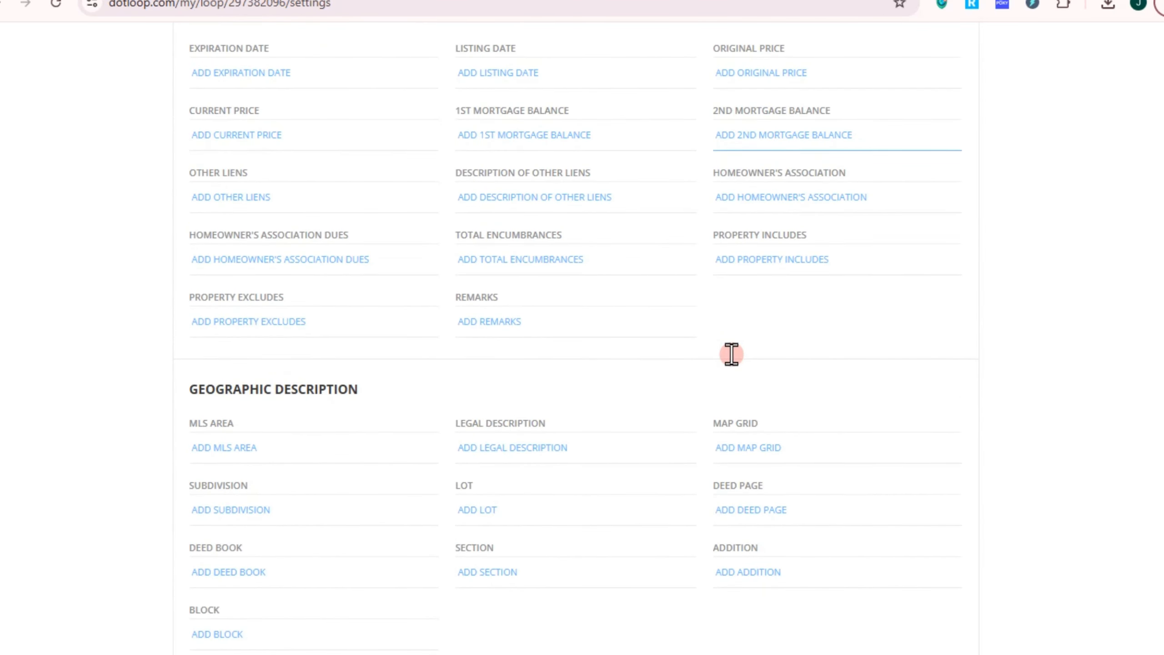
{"action": "scroll", "coordinate": [733, 354], "scroll_direction": "down", "scroll_amount": 4}
{"action": "left_click", "coordinate": [461, 241]}
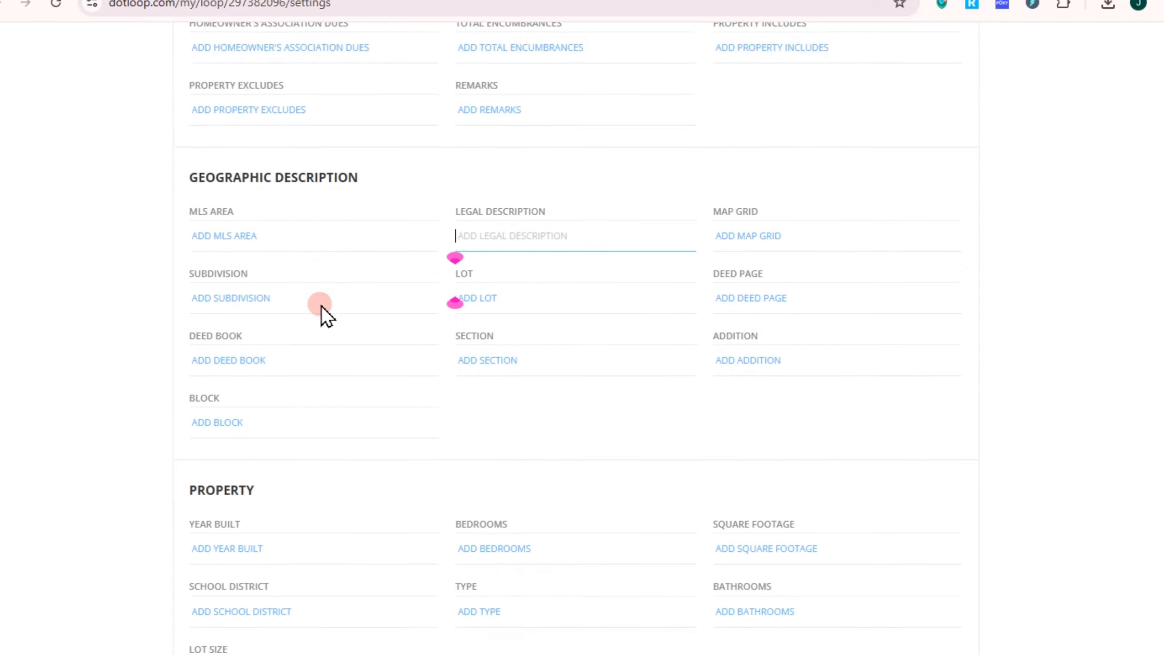
{"action": "scroll", "coordinate": [470, 315], "scroll_direction": "down", "scroll_amount": 4}
{"action": "scroll", "coordinate": [571, 324], "scroll_direction": "down", "scroll_amount": 1}
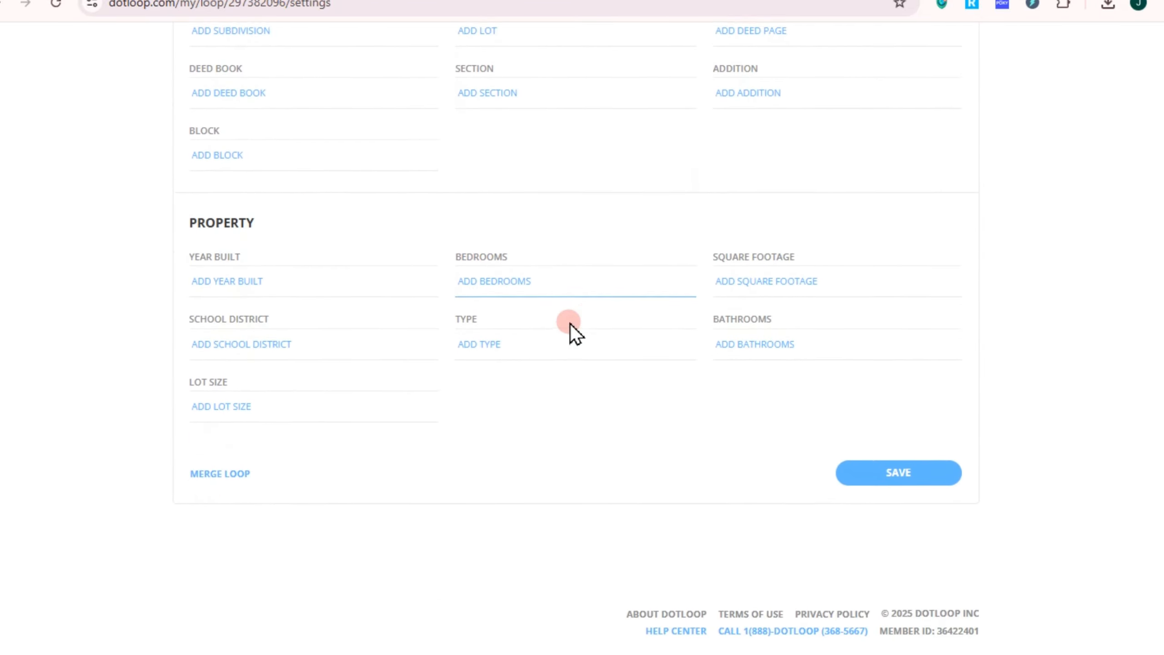
{"action": "scroll", "coordinate": [571, 324], "scroll_direction": "up", "scroll_amount": 16}
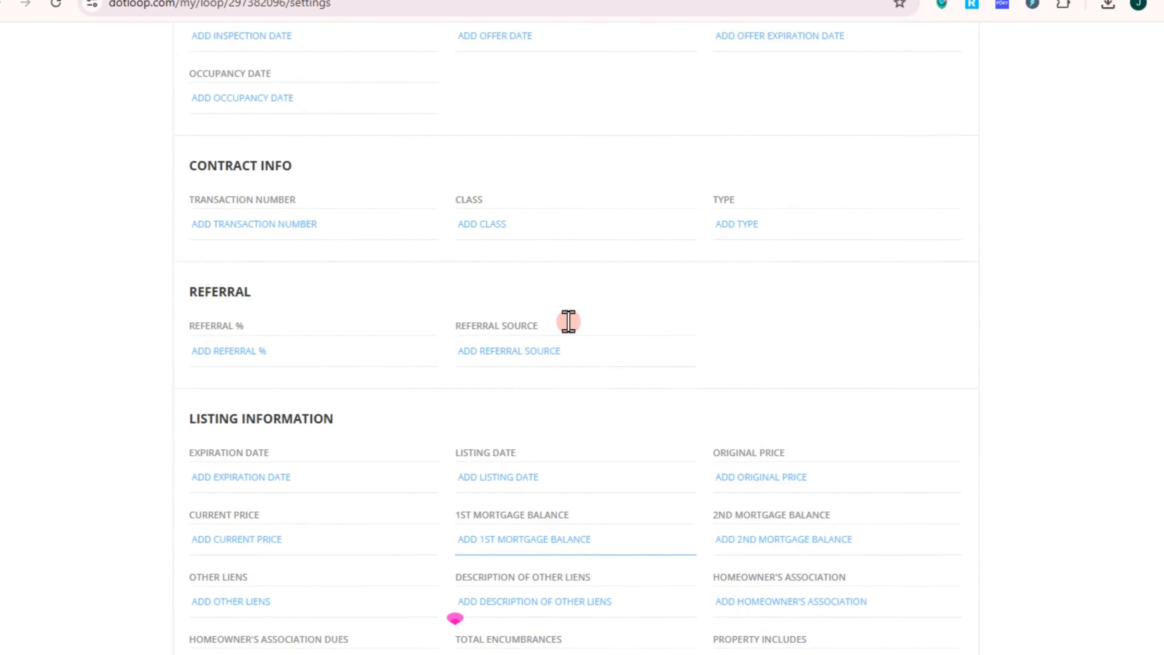
{"action": "scroll", "coordinate": [568, 321], "scroll_direction": "up", "scroll_amount": 10}
{"action": "scroll", "coordinate": [569, 321], "scroll_direction": "up", "scroll_amount": 2}
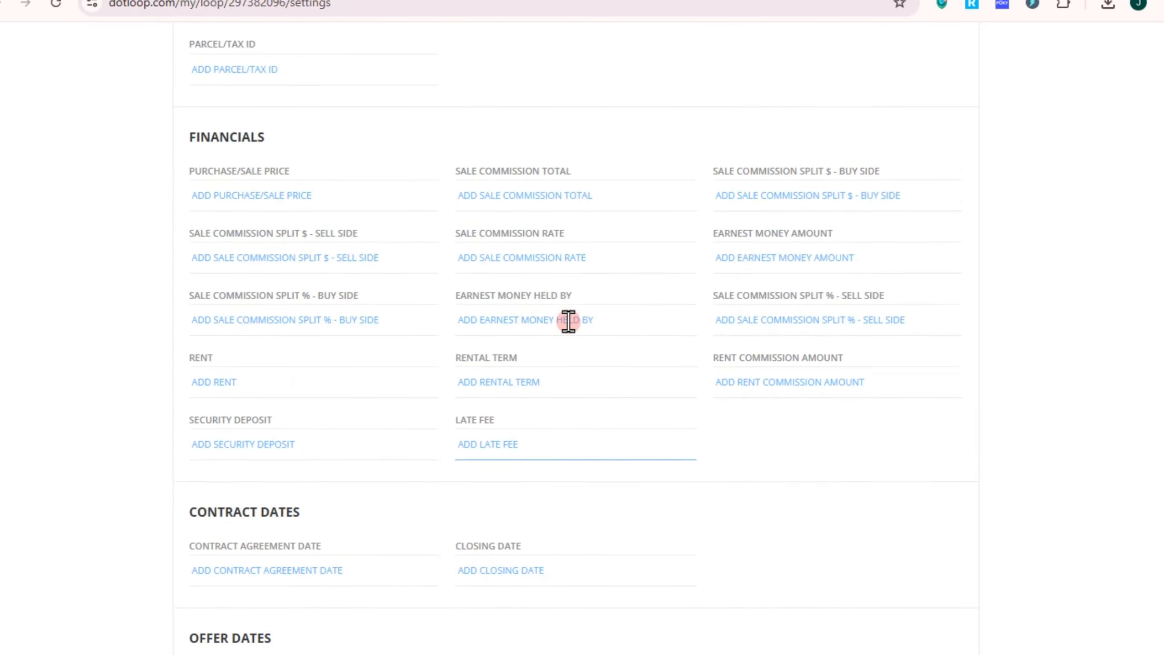
{"action": "scroll", "coordinate": [568, 321], "scroll_direction": "up", "scroll_amount": 10}
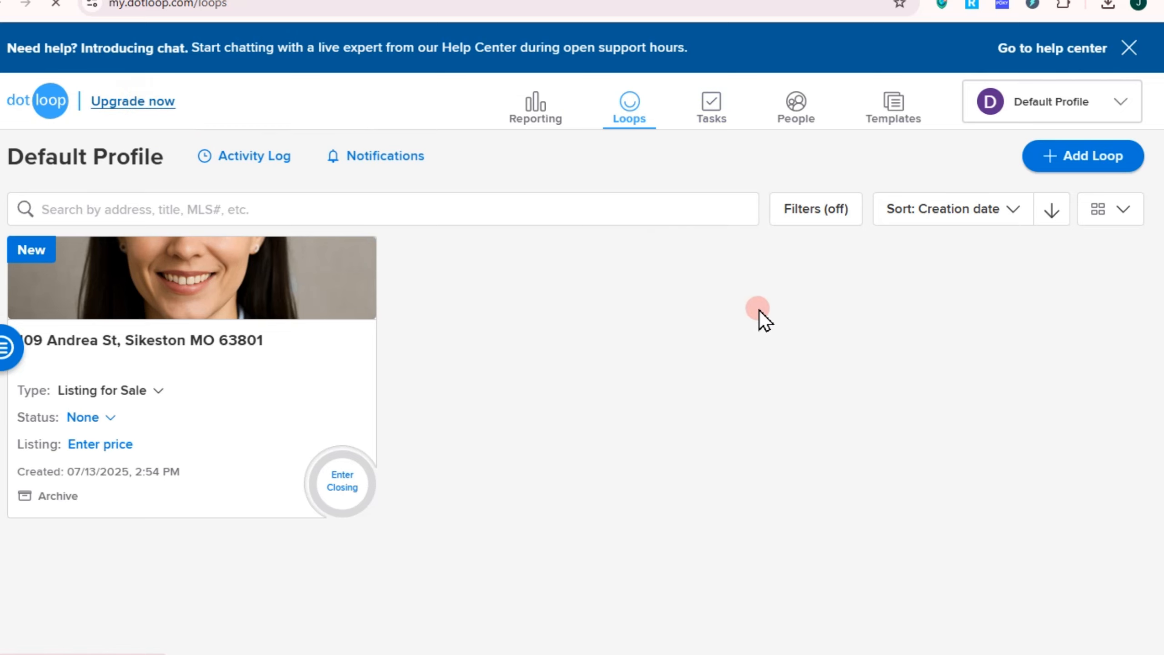
Review the premium upgrade's billing options and payment fields, and return to the loops overview.
{"action": "scroll", "coordinate": [911, 273], "scroll_direction": "down", "scroll_amount": 3}
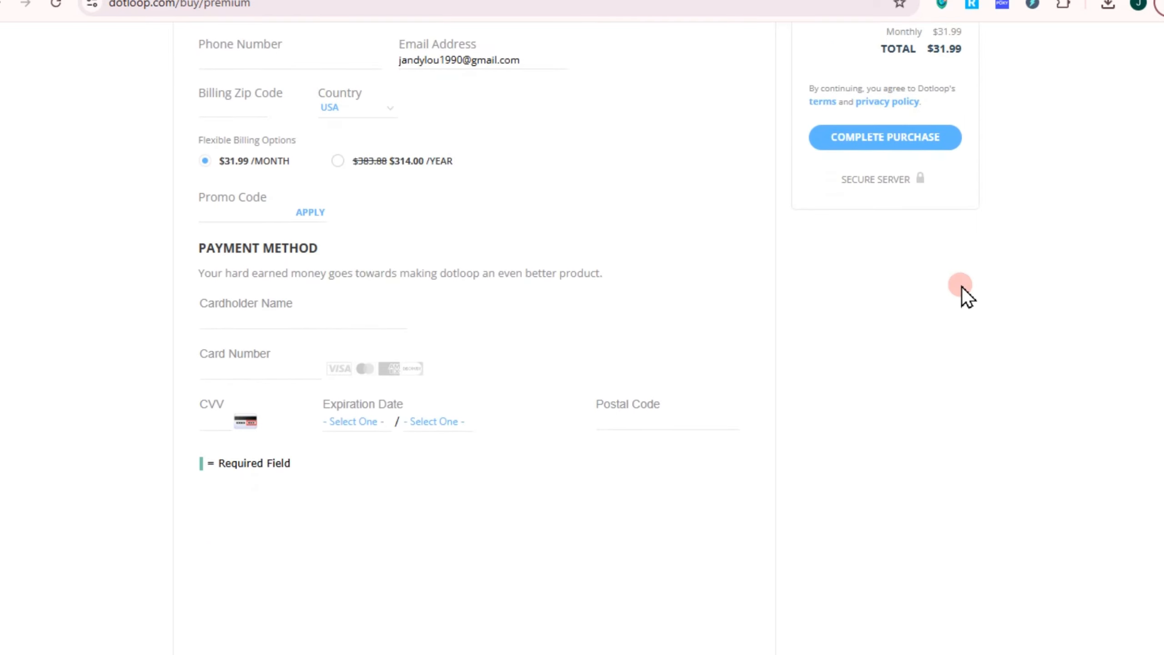
{"action": "scroll", "coordinate": [187, 244], "scroll_direction": "up", "scroll_amount": 4}
{"action": "left_click", "coordinate": [213, 66]}
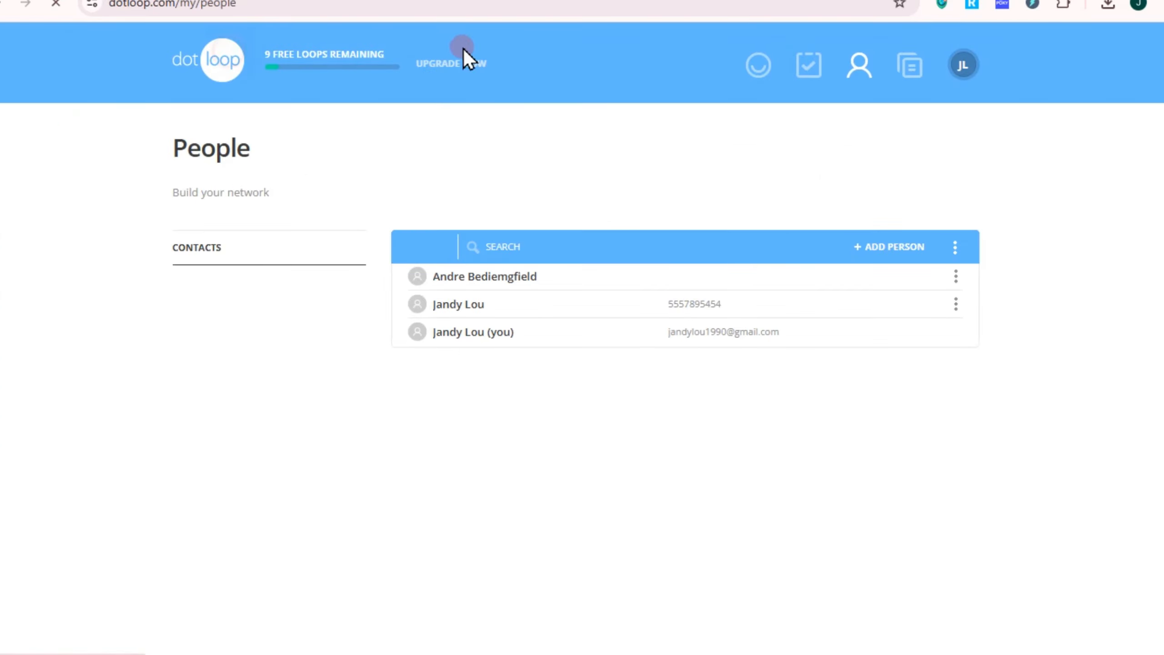
{"action": "left_click", "coordinate": [763, 59]}
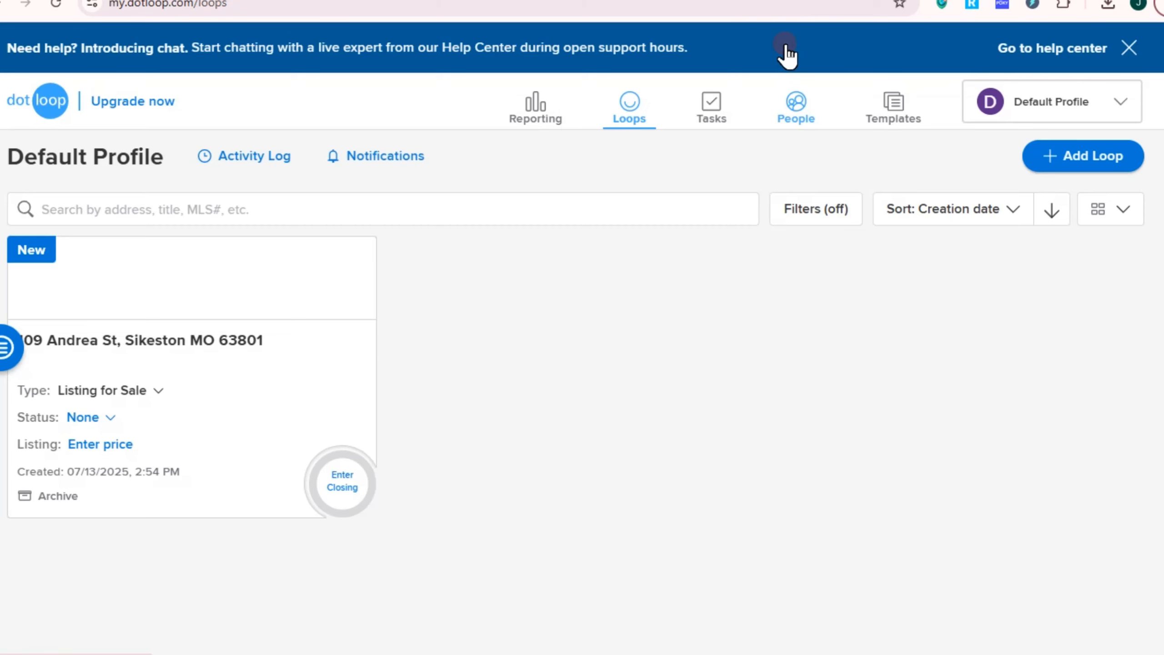
Review the loop's transaction type, loop name and people details, and return to the loops overview.
{"action": "left_click", "coordinate": [536, 117]}
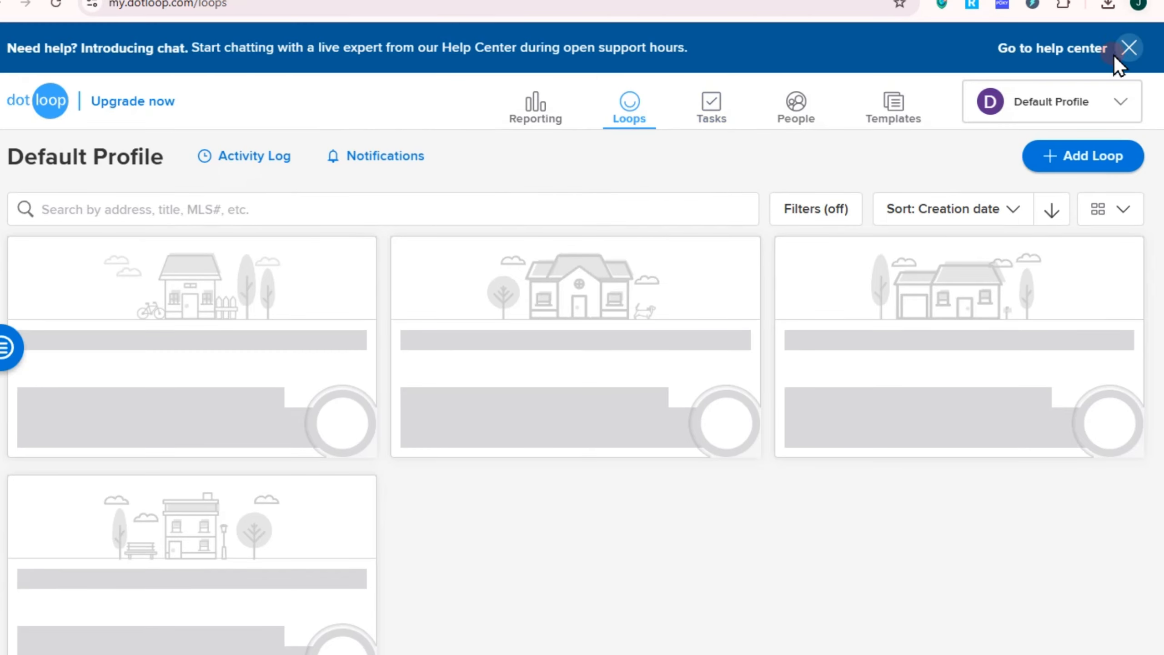
{"action": "left_click", "coordinate": [1128, 48]}
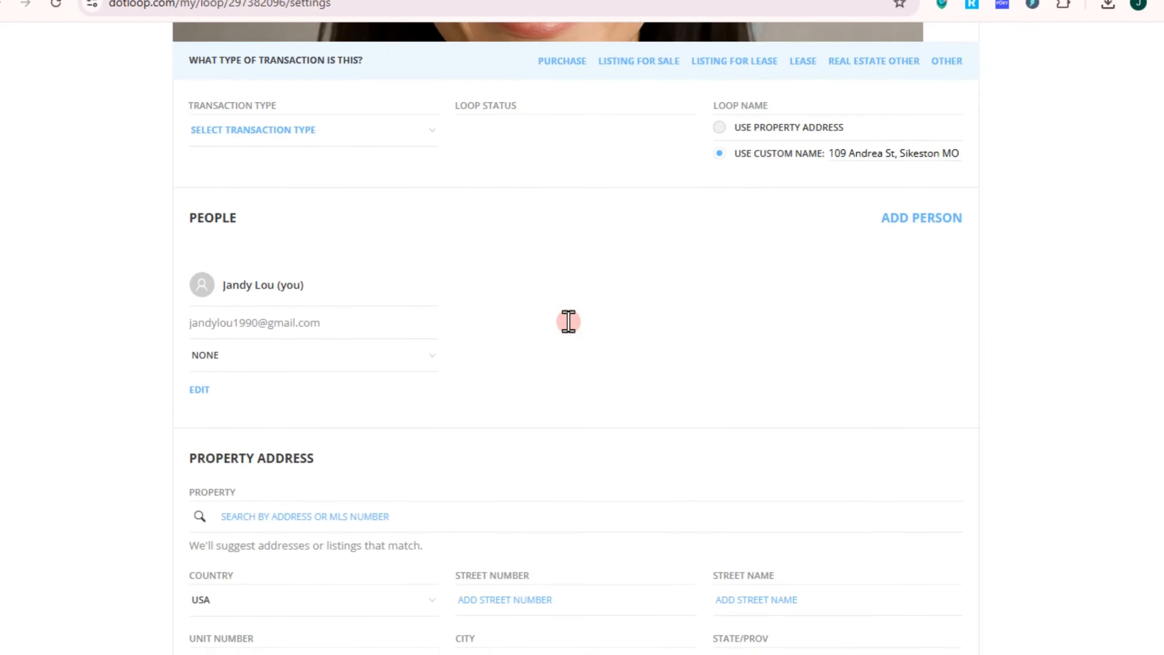
{"action": "scroll", "coordinate": [569, 321], "scroll_direction": "up", "scroll_amount": 5}
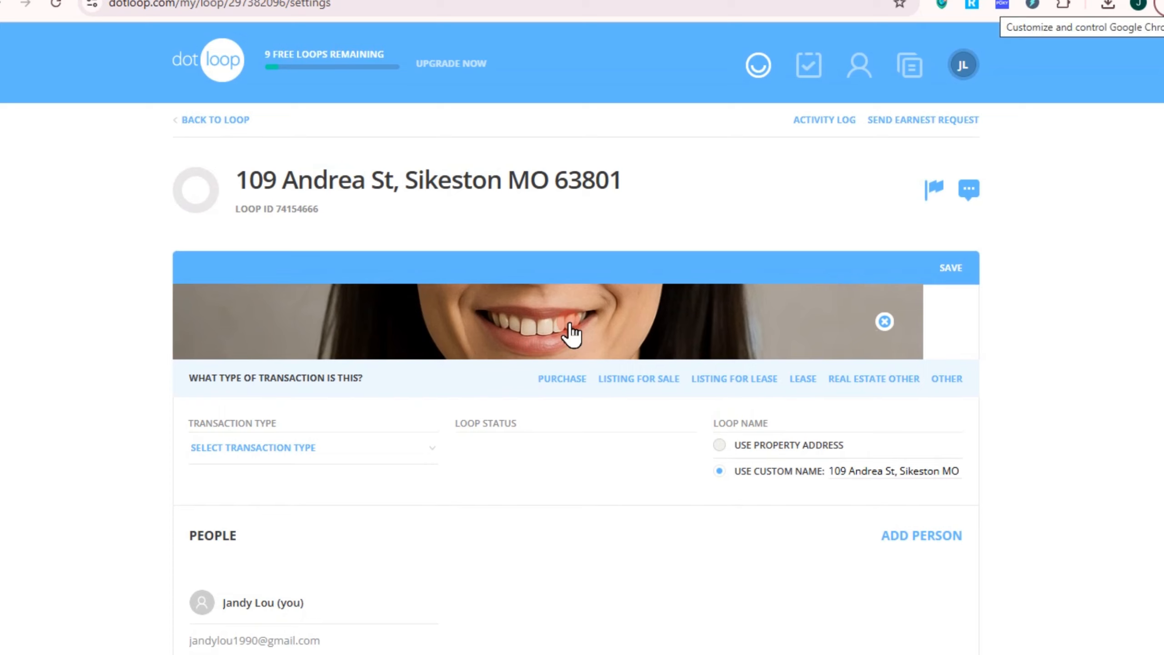
{"action": "left_click", "coordinate": [211, 74]}
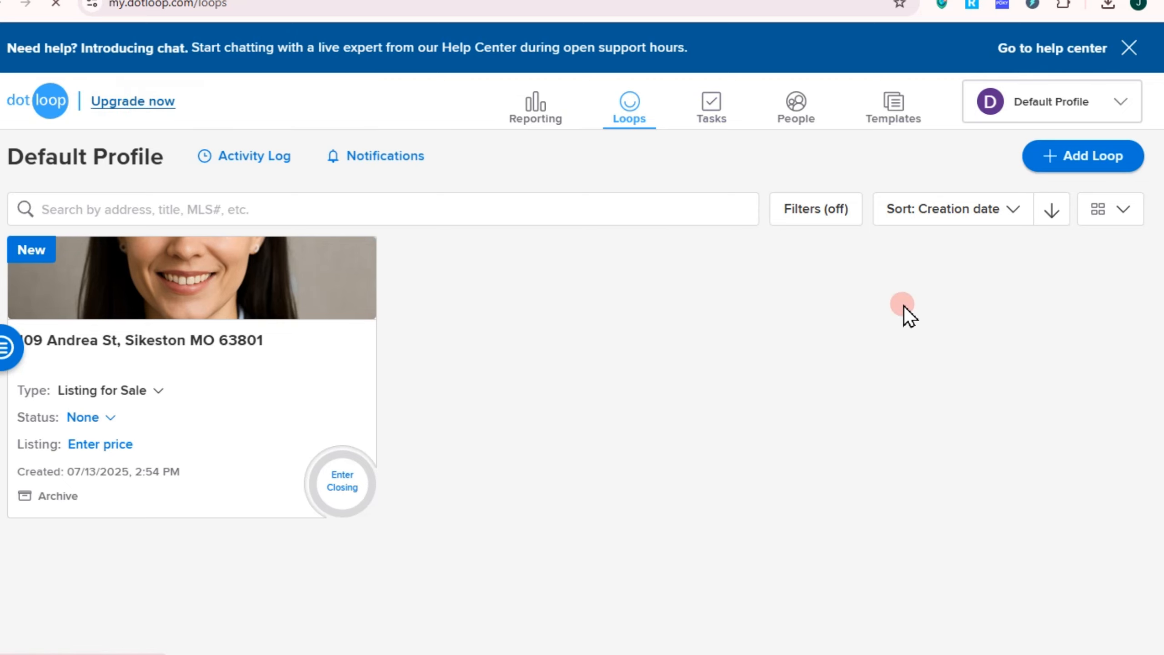
Examine the premium subscription checkout, covering customer information, monthly and yearly billing options, and payment method fields.
{"action": "scroll", "coordinate": [487, 152], "scroll_direction": "down", "scroll_amount": 3}
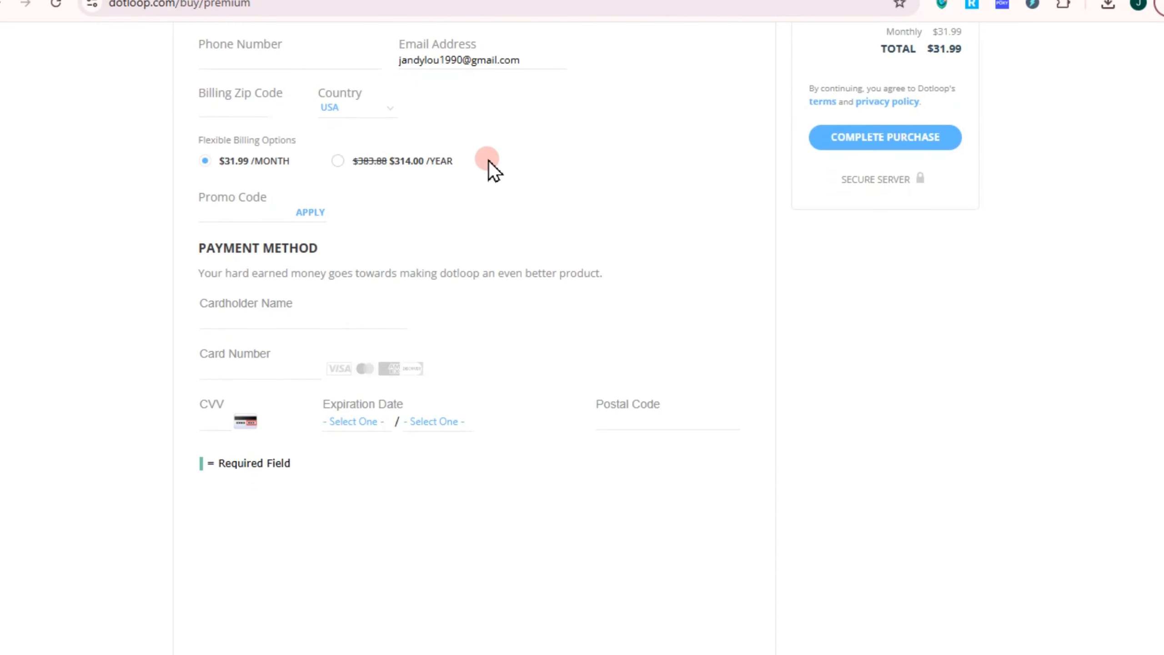
{"action": "scroll", "coordinate": [169, 241], "scroll_direction": "up", "scroll_amount": 3}
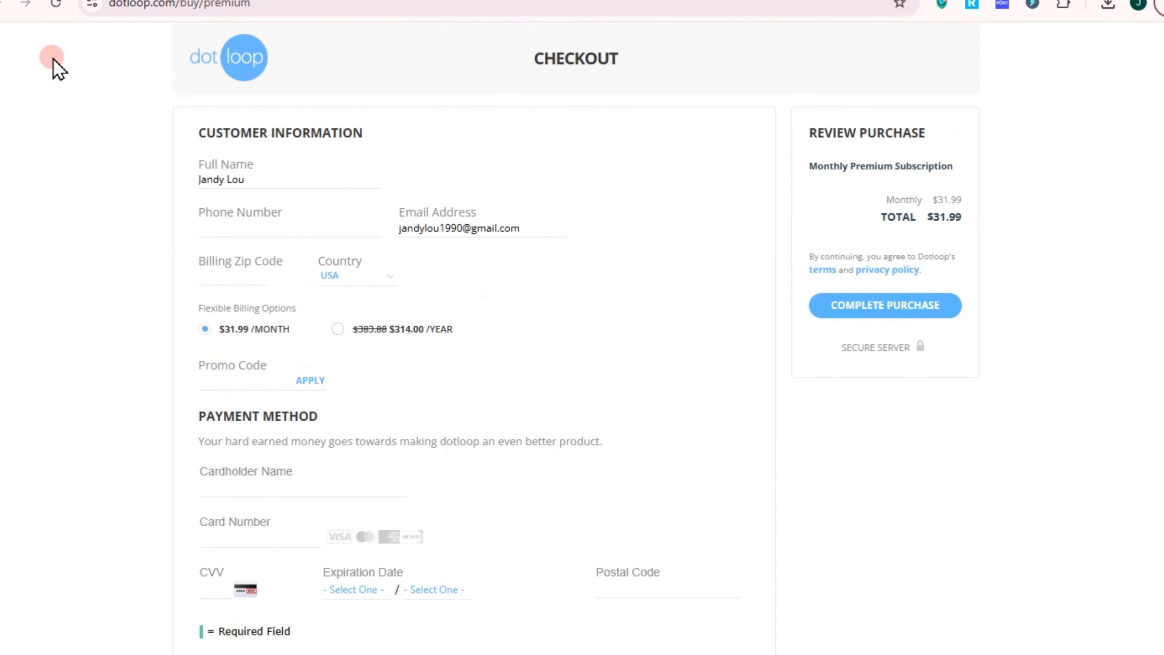